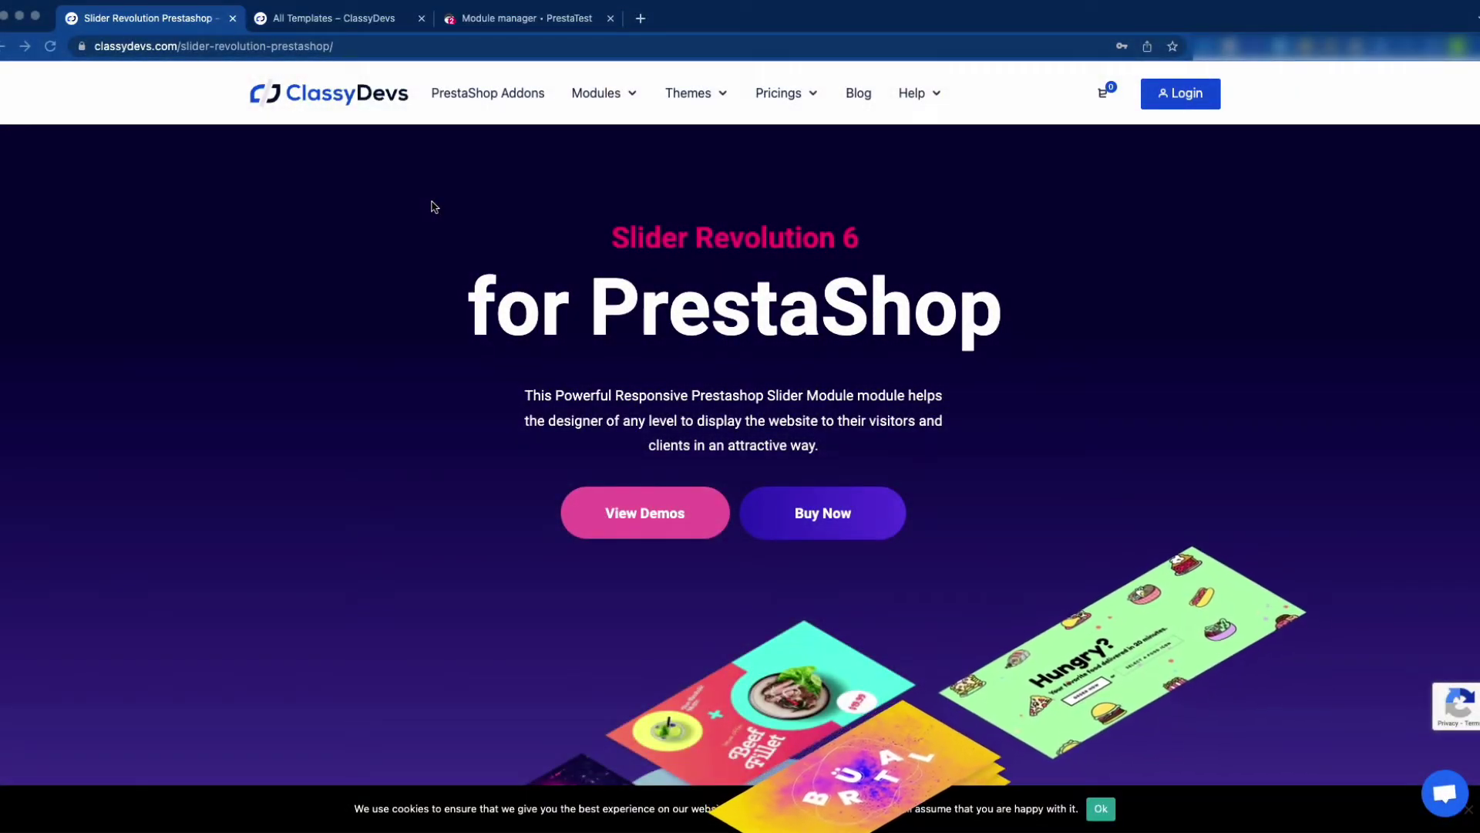
Browse the 150+ templates in the All Templates gallery, then return to the Module manager
left_click(349, 26)
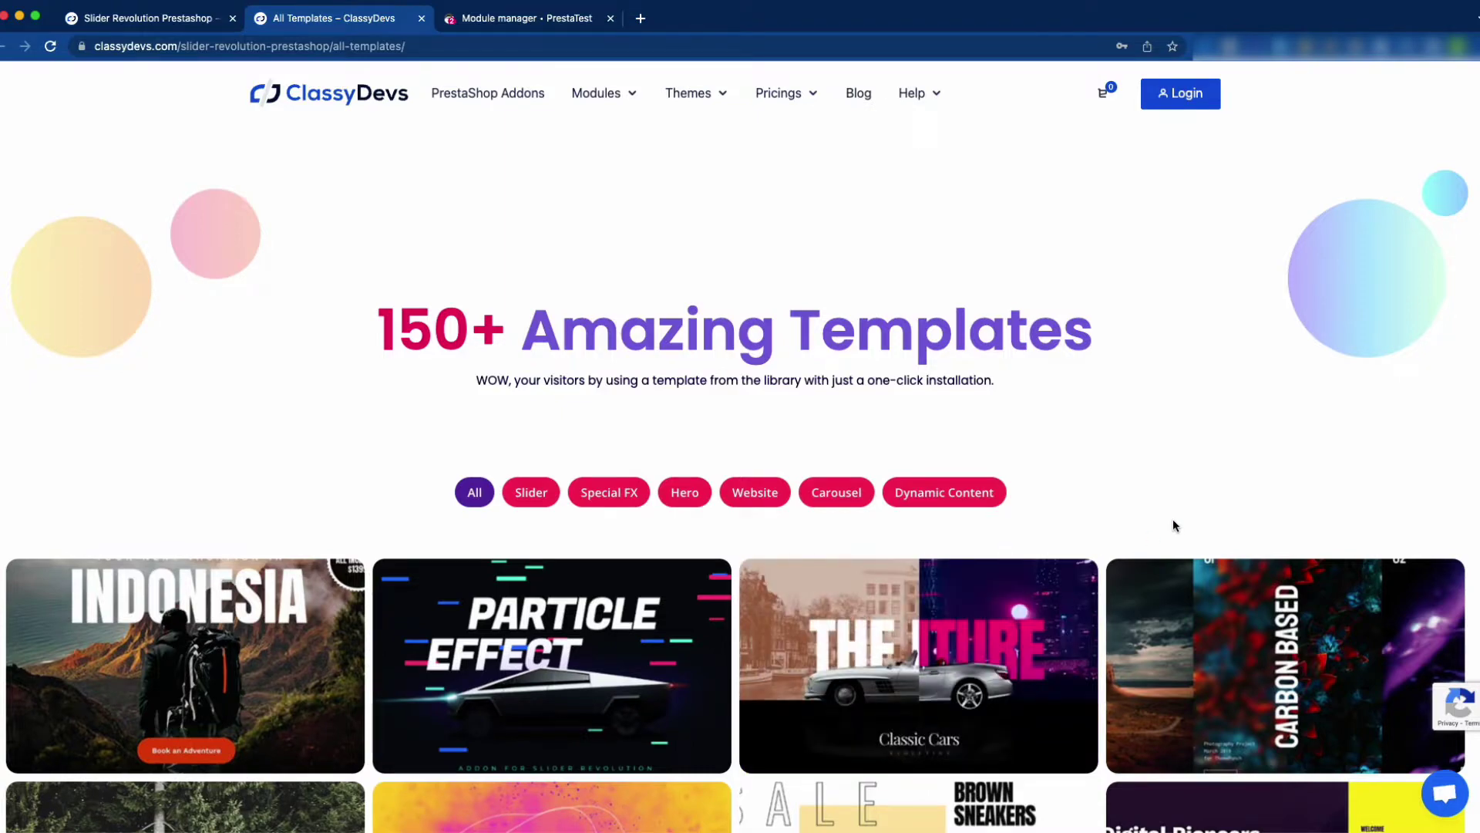
scroll(1173, 515, "down", 3)
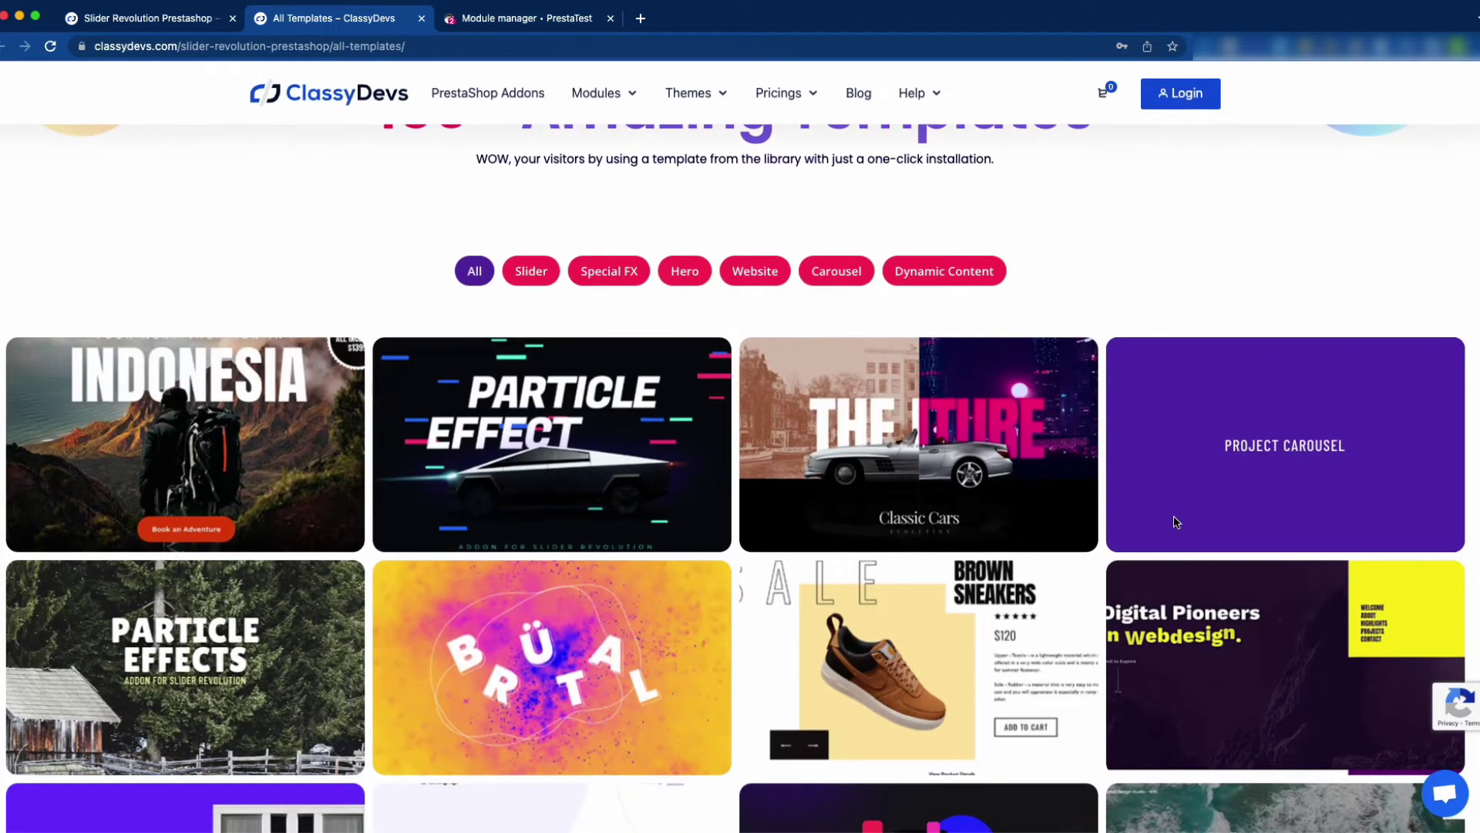
scroll(1145, 589, "down", 3)
scroll(1145, 592, "down", 1)
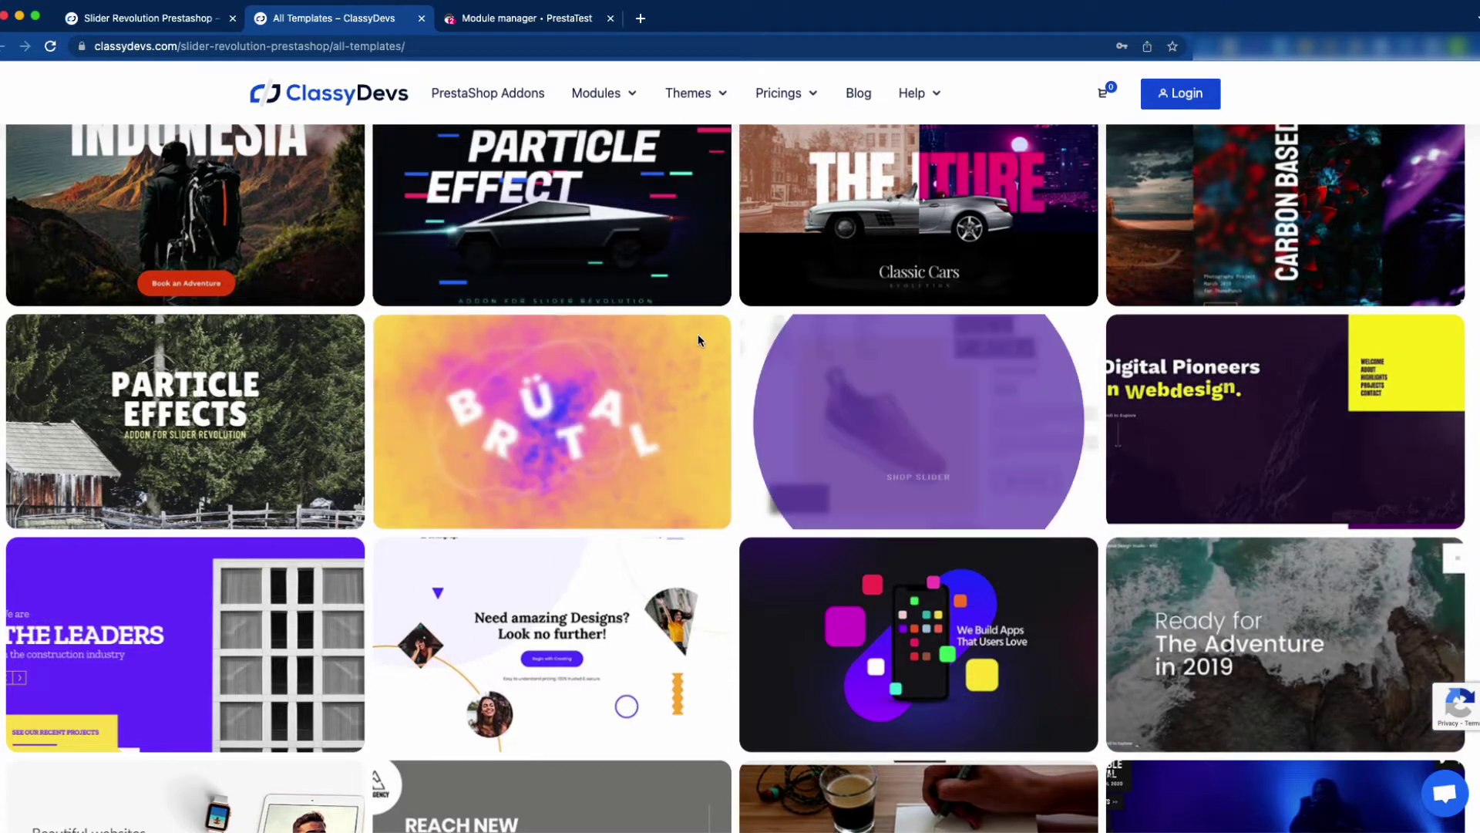
scroll(779, 595, "up", 6)
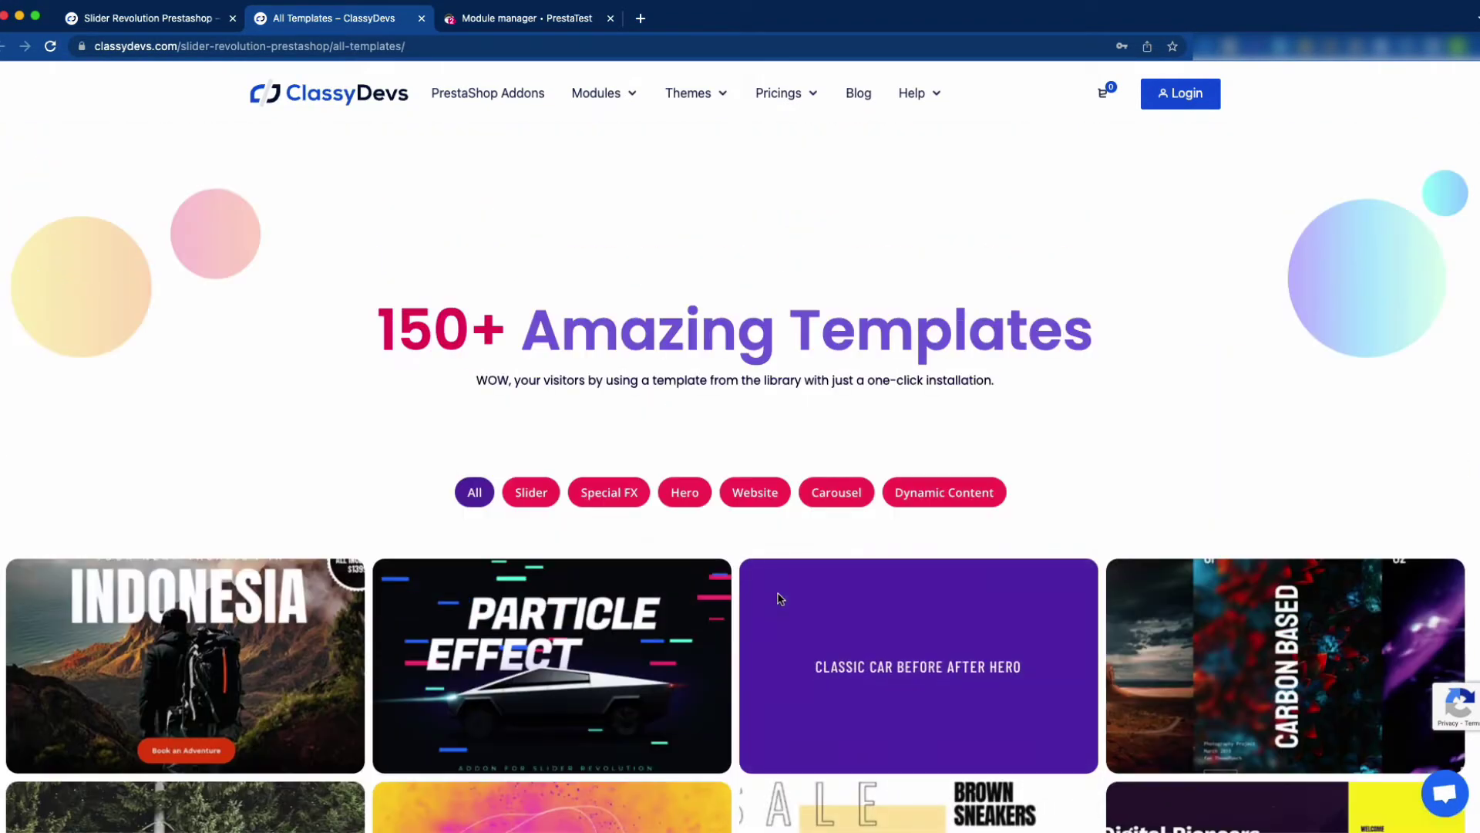
scroll(779, 598, "down", 20)
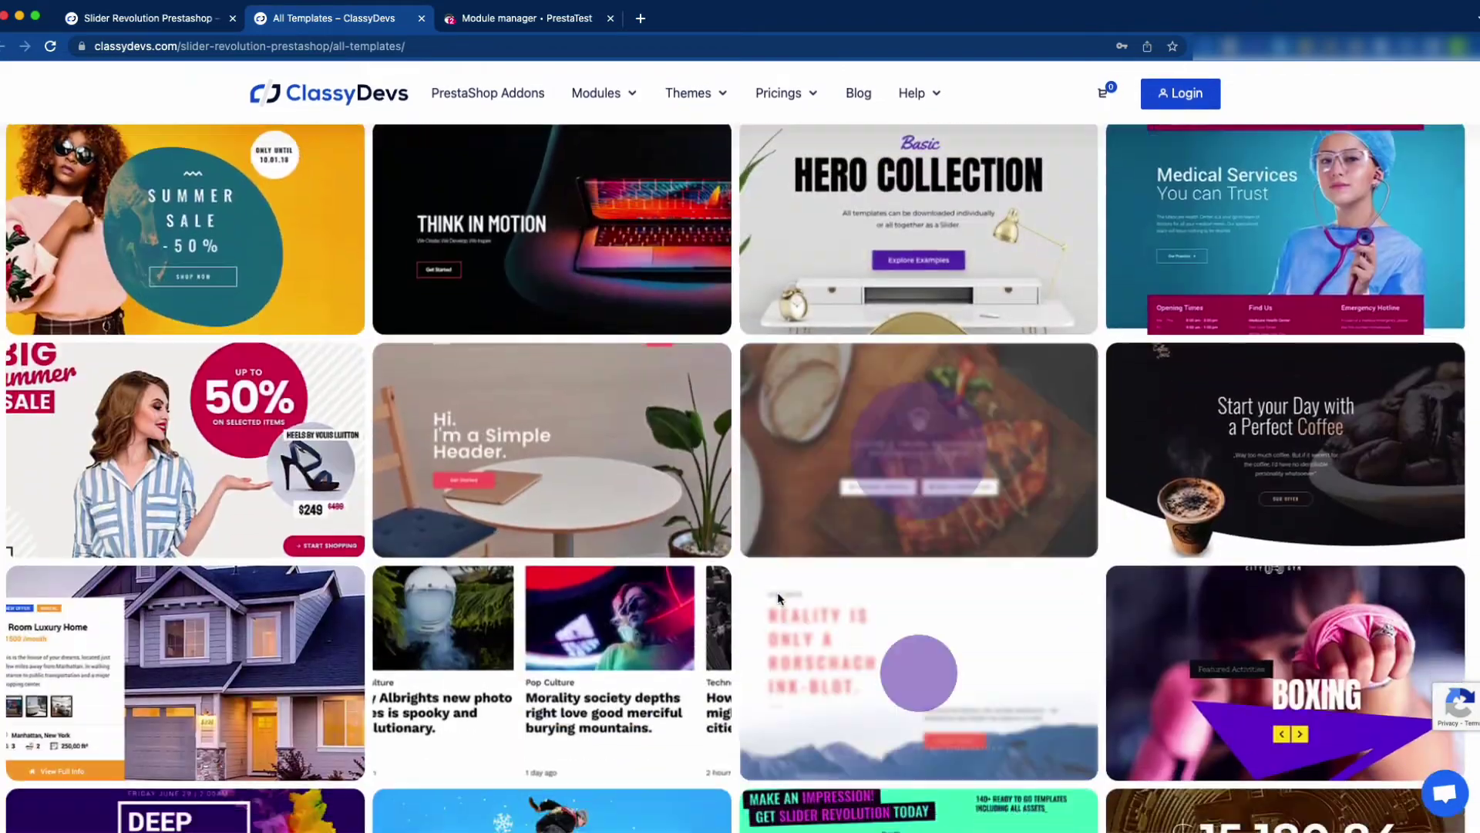
scroll(779, 599, "down", 15)
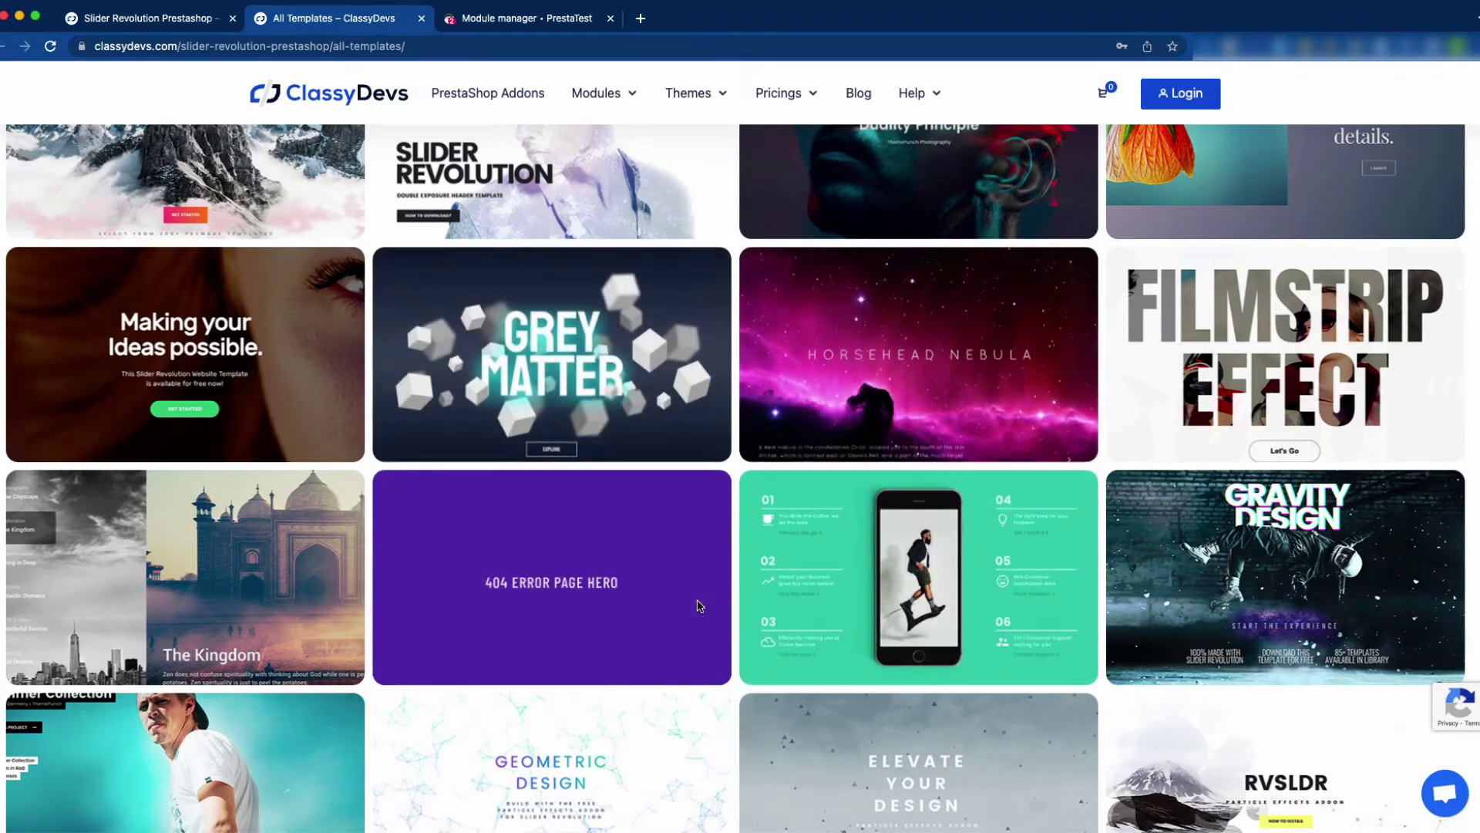
scroll(700, 605, "down", 4)
scroll(700, 604, "down", 6)
key("ctrl+Tab")
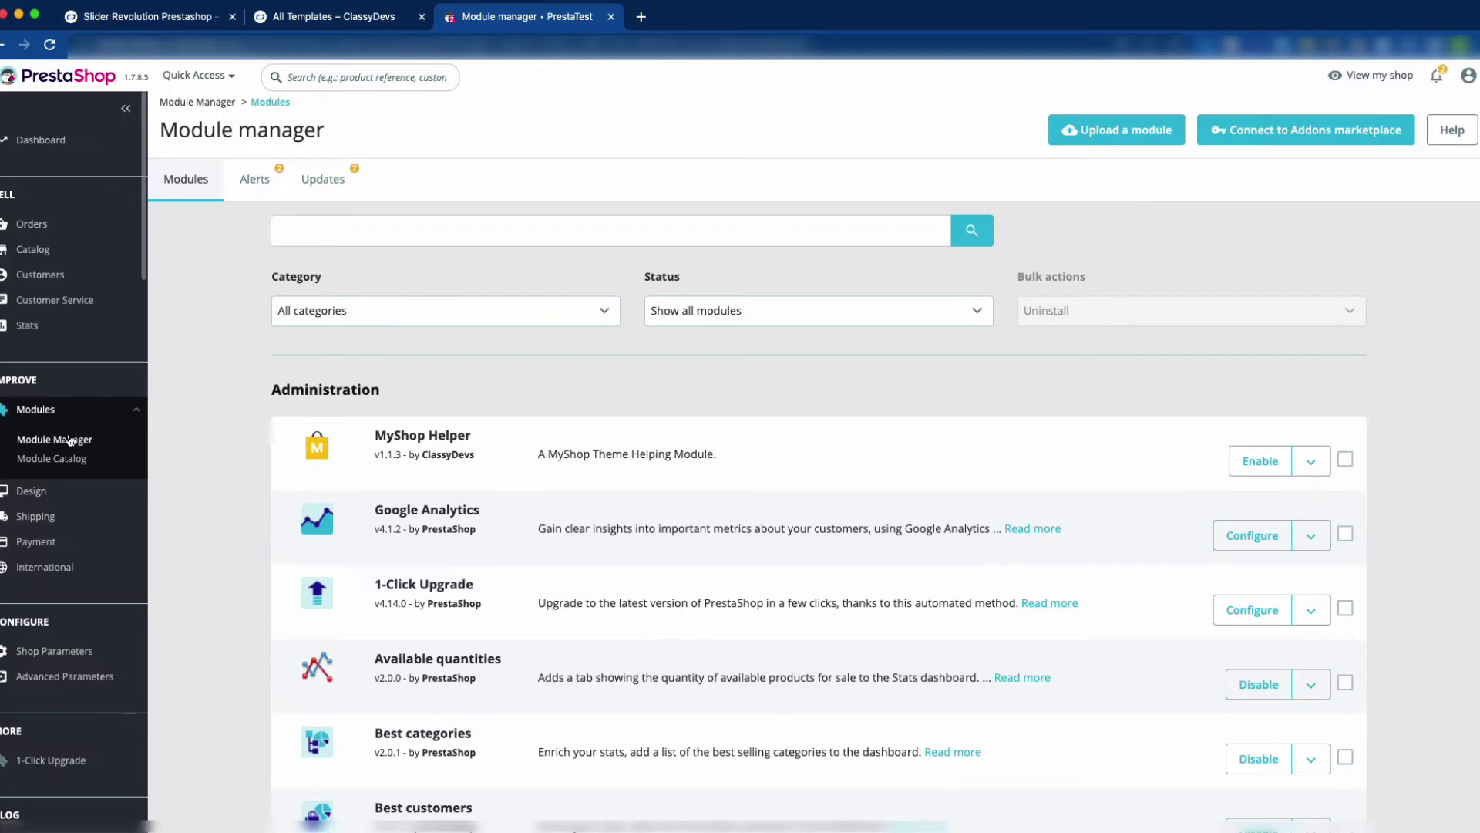
Start a module archive upload, dismiss the file picker, and scroll the sidebar toward Slider Revolution
left_click(1142, 132)
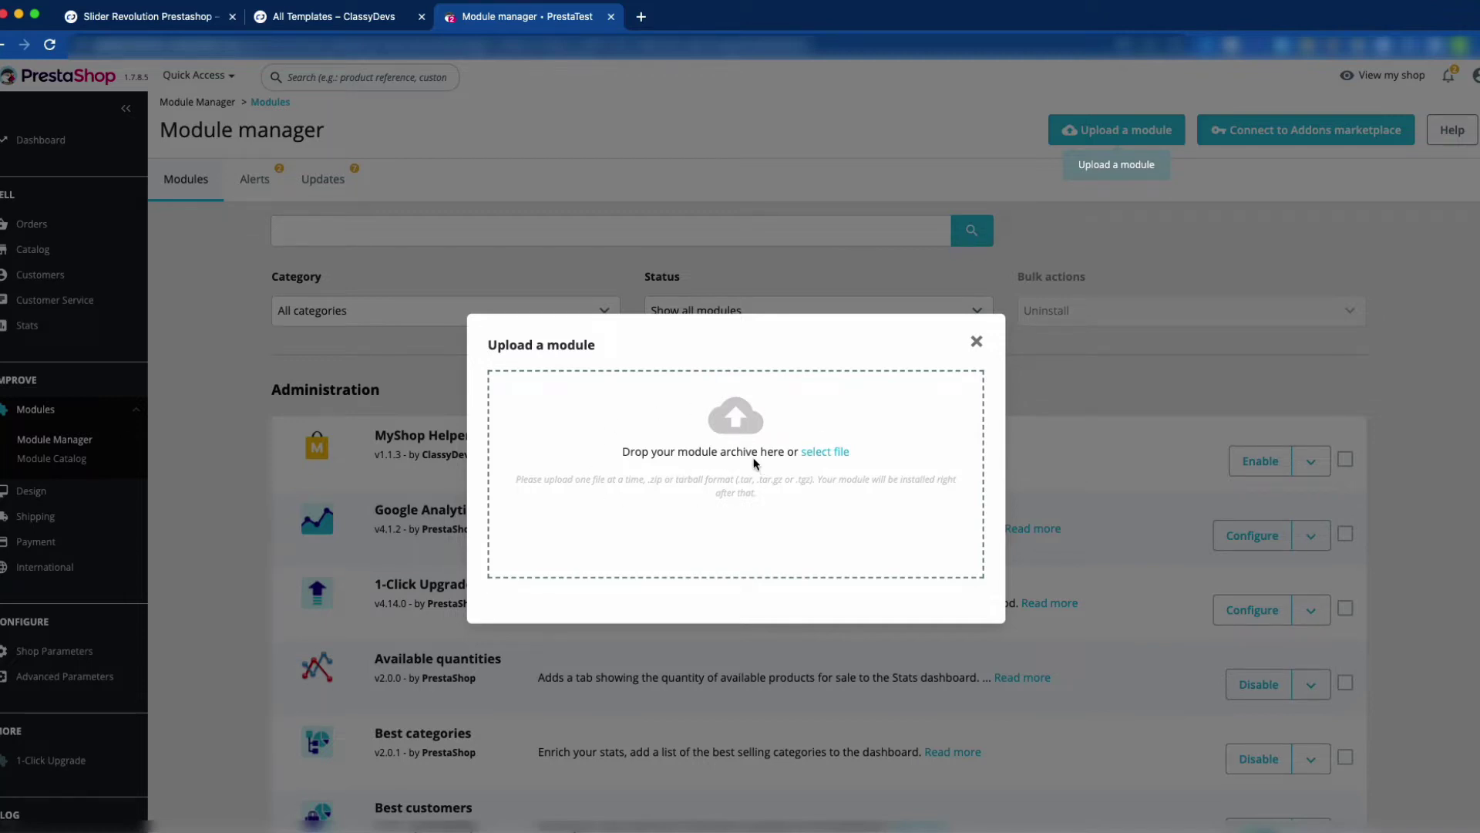
left_click(810, 453)
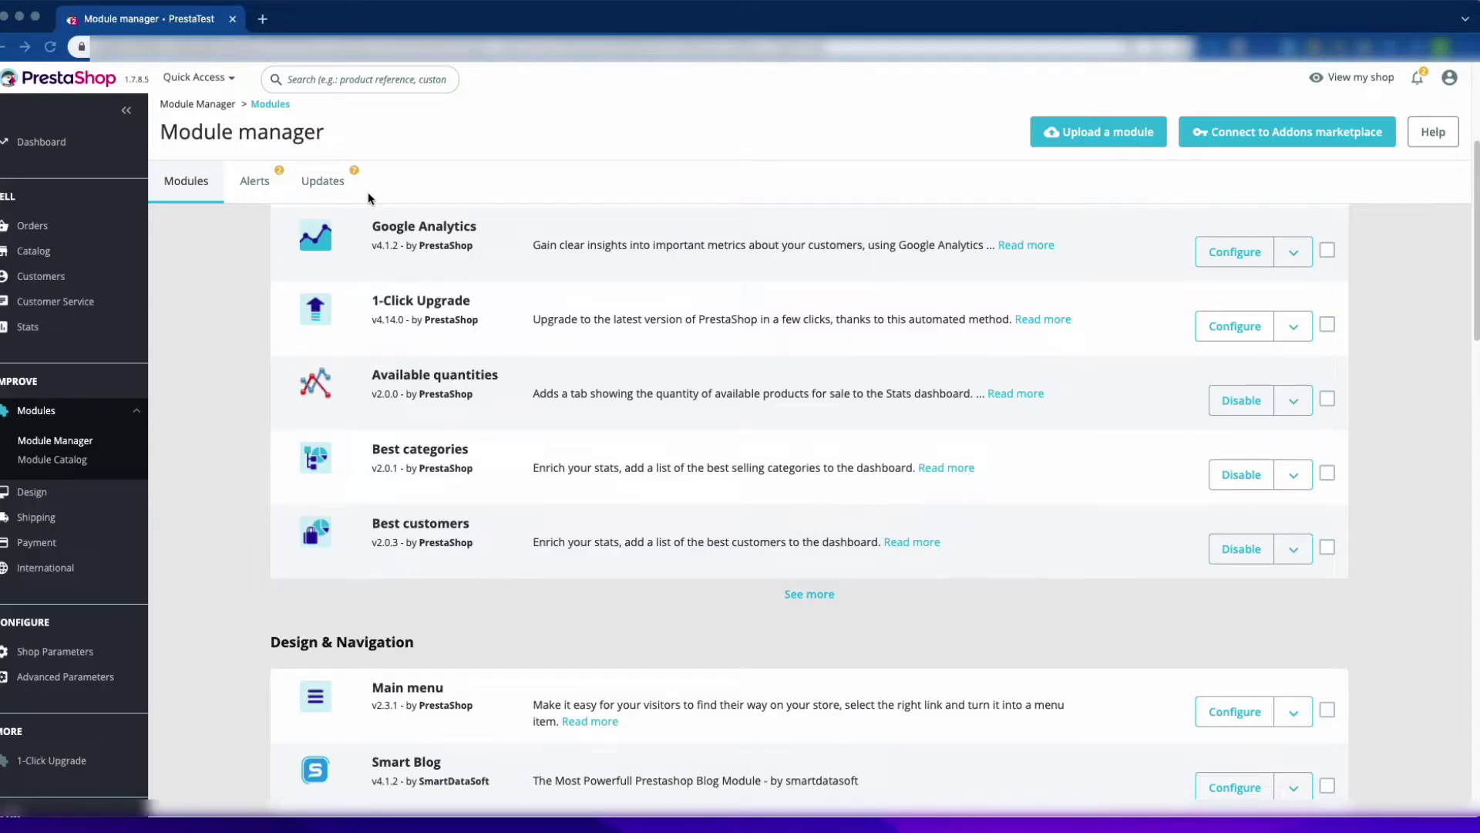
scroll(122, 494, "down", 5)
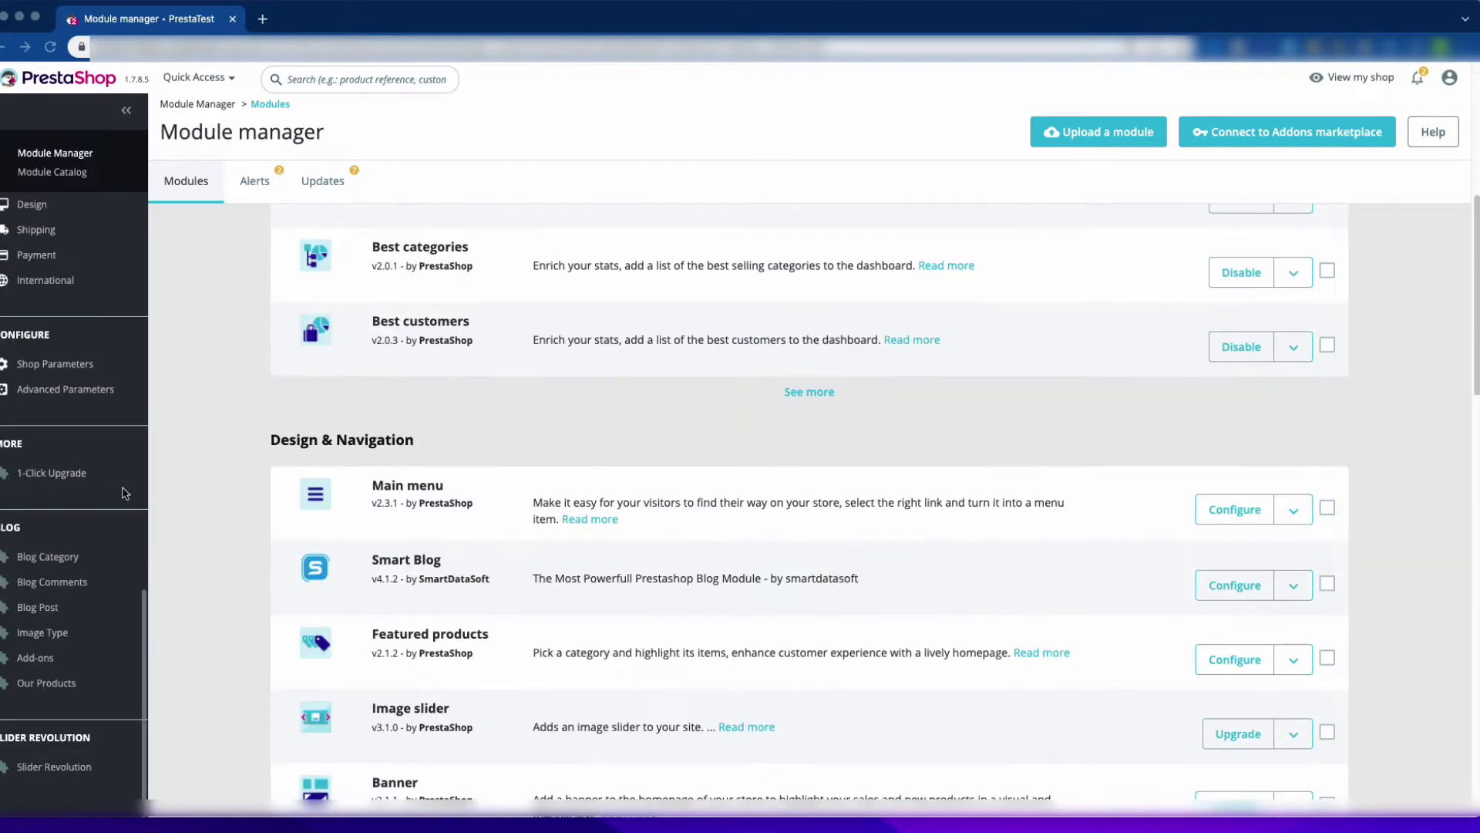
Open the Slider Revolution dashboard and choose New Module from Template
left_click(66, 767)
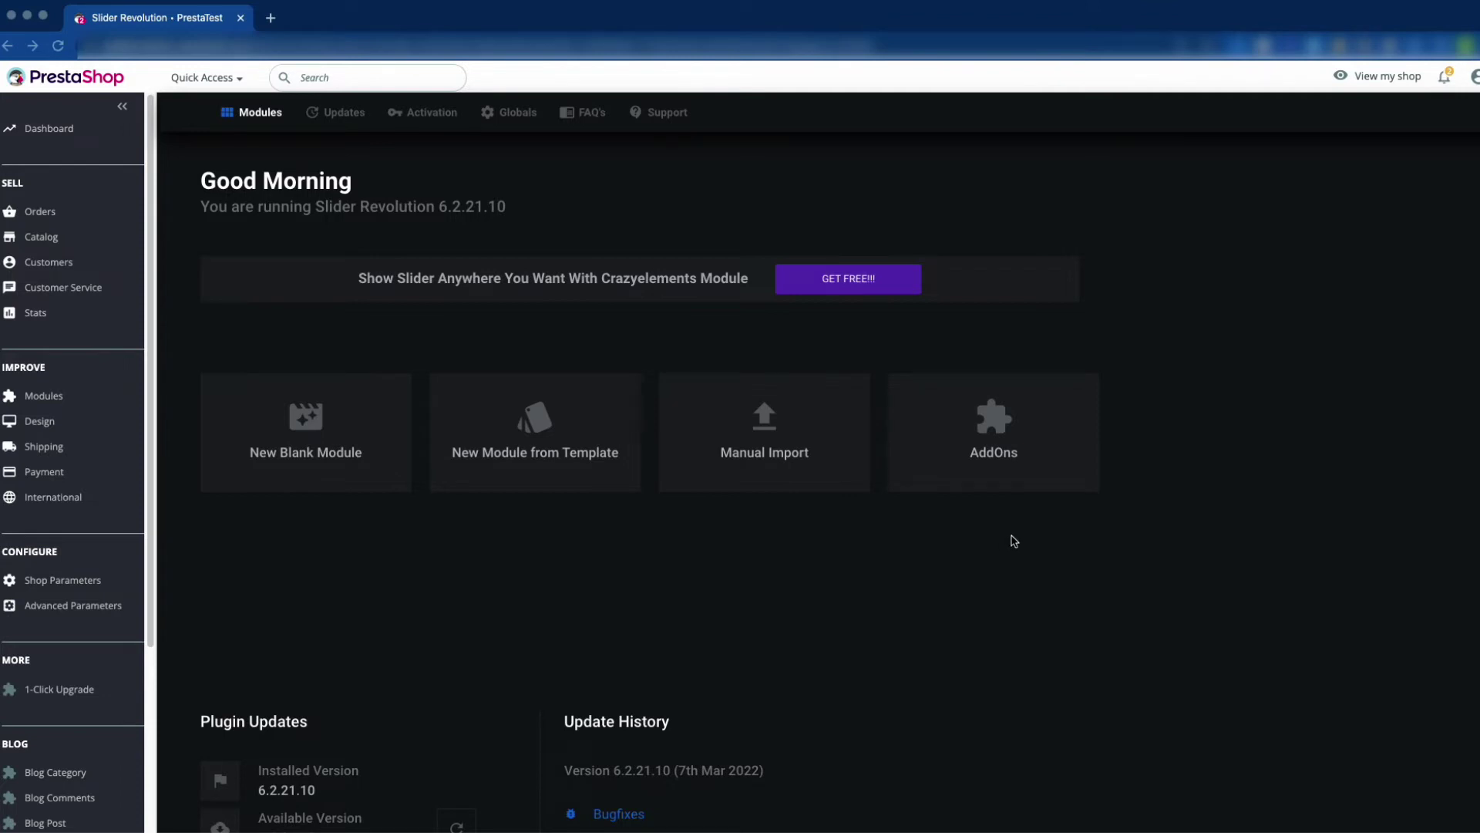
left_click(563, 438)
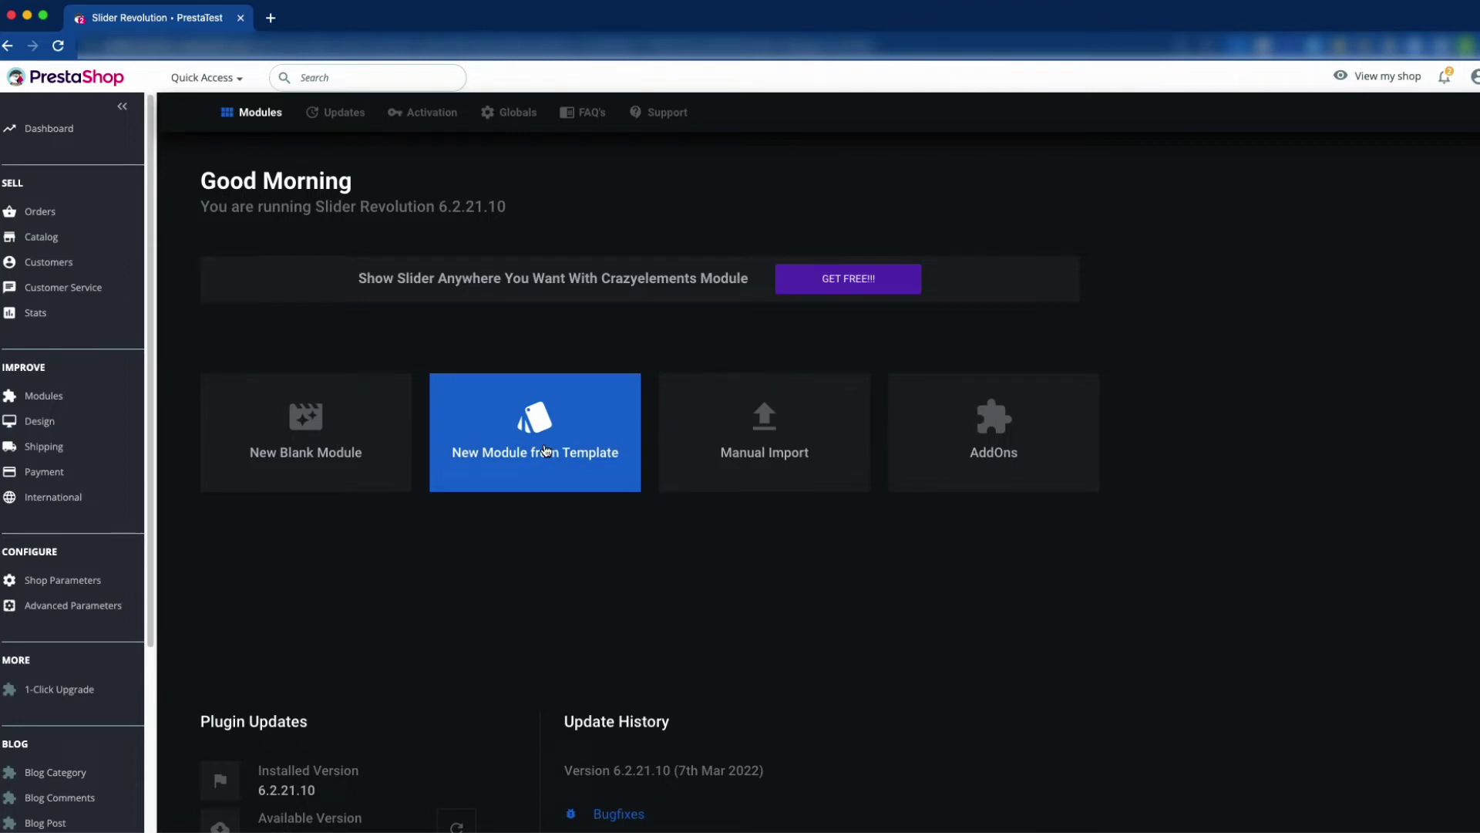
left_click(544, 451)
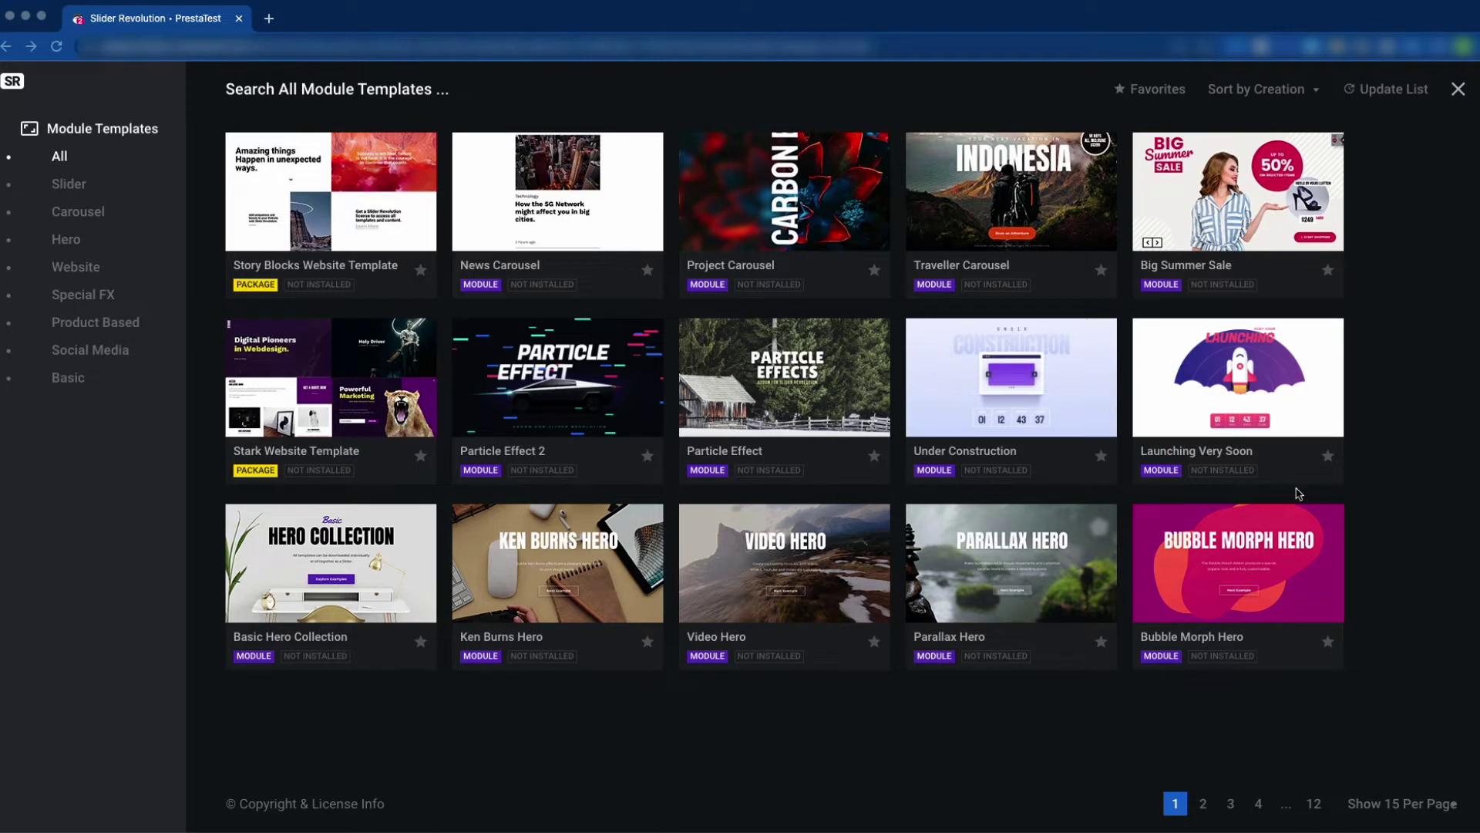
Search templates for 'product' and install Product Slider Dynamic as Product Dynamic1
left_click(474, 94)
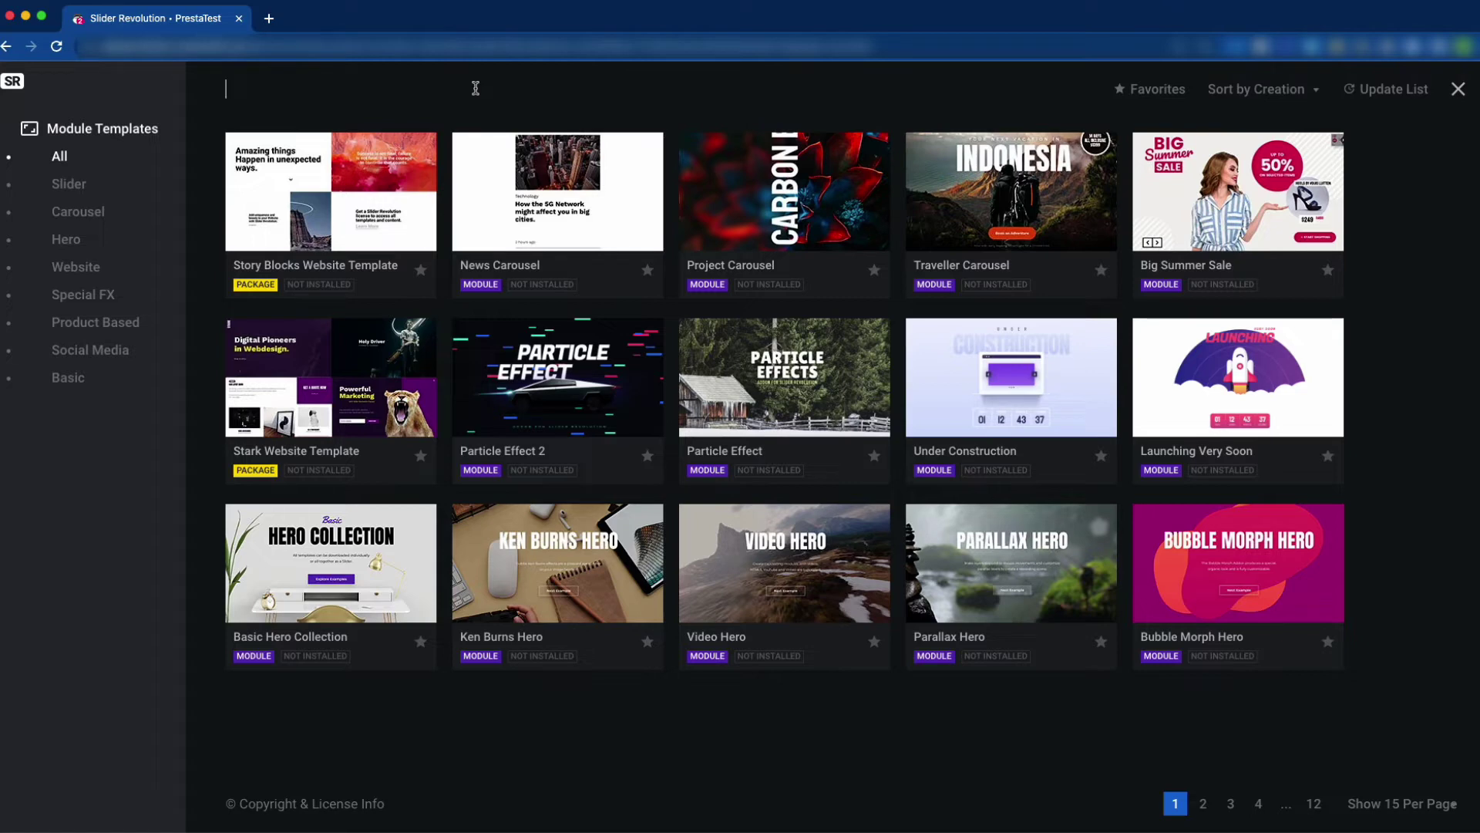
type("product")
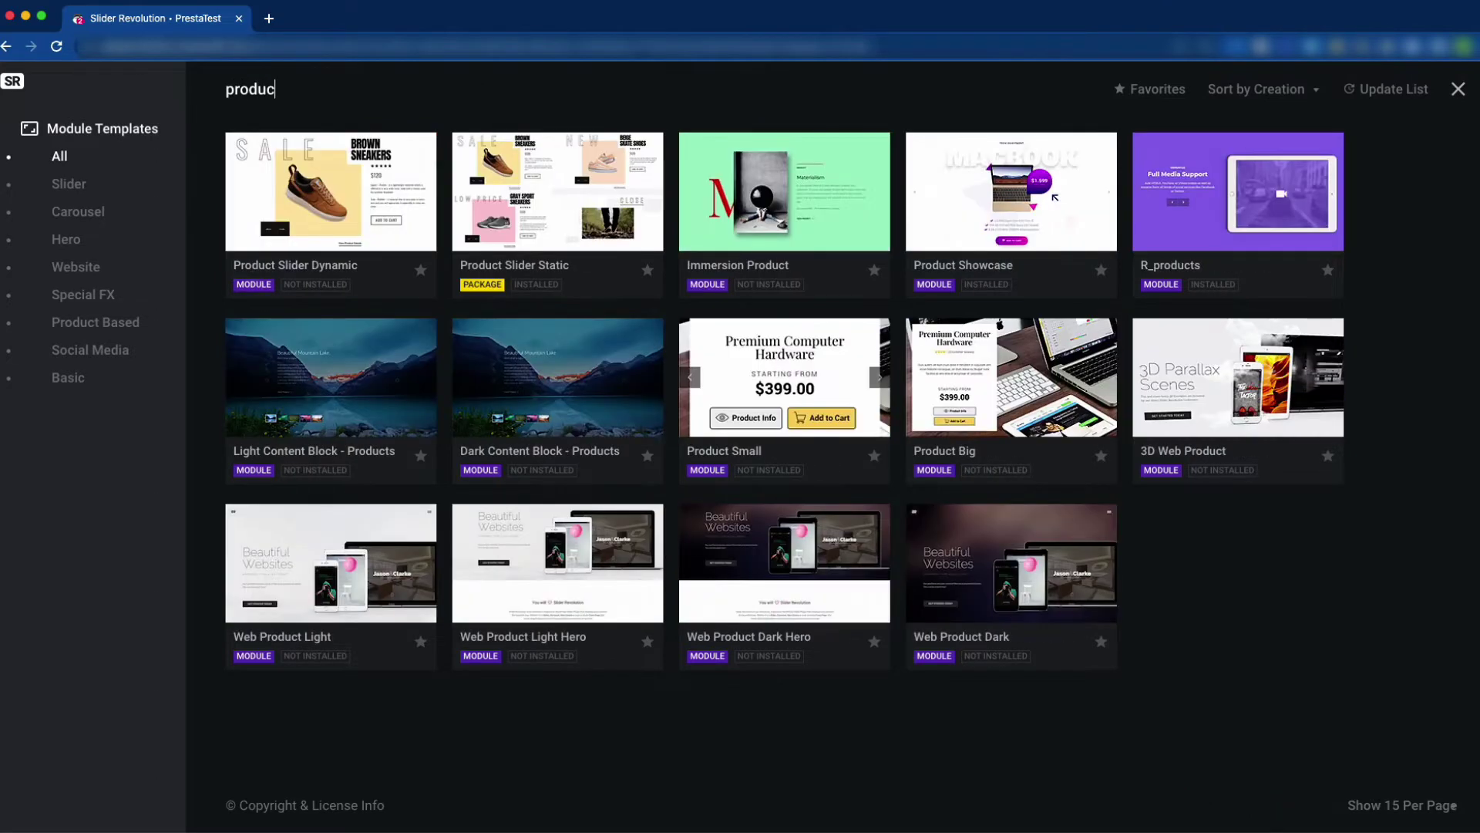
mouse_move(318, 266)
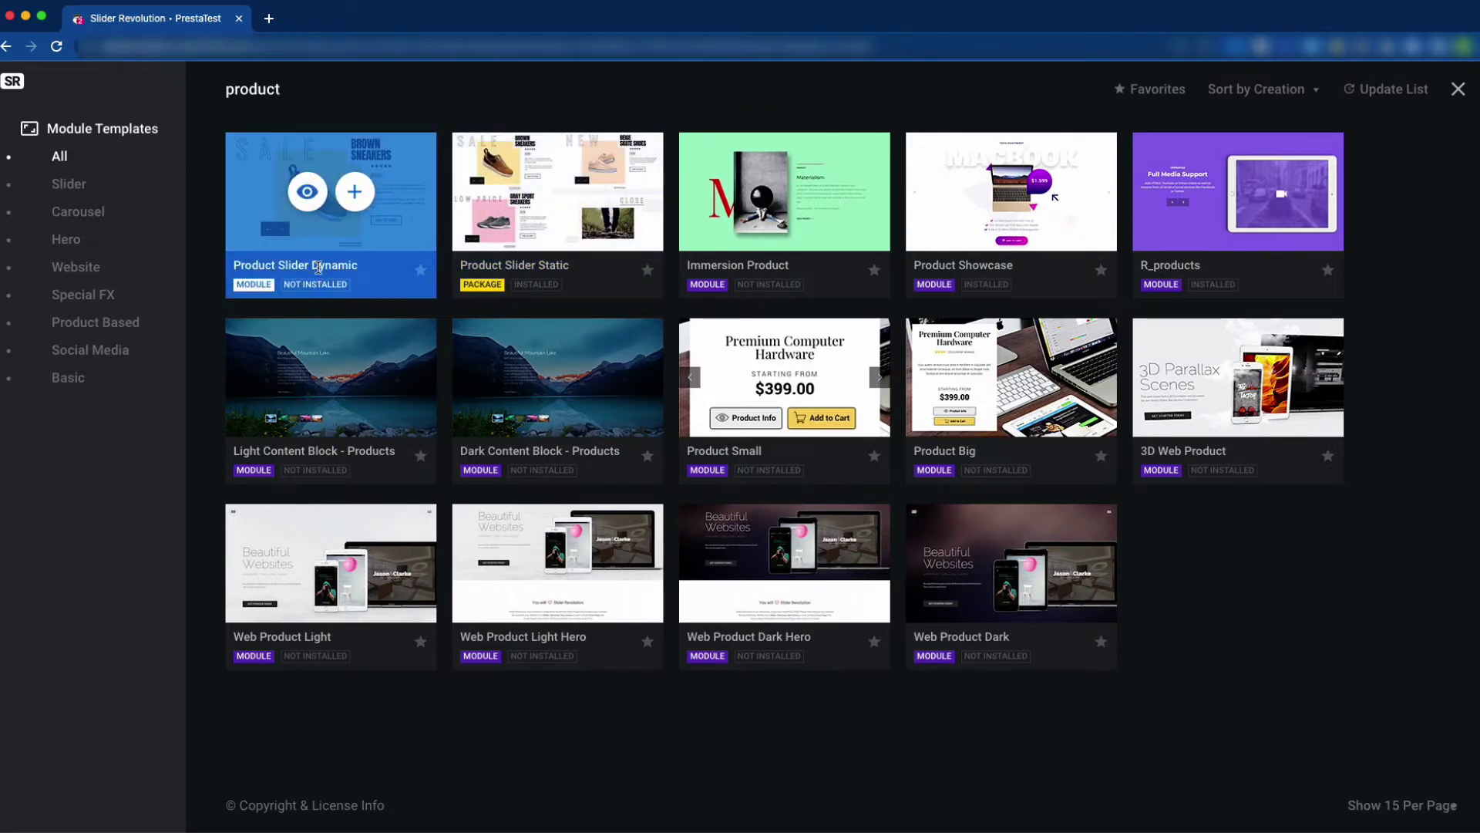
left_click(354, 193)
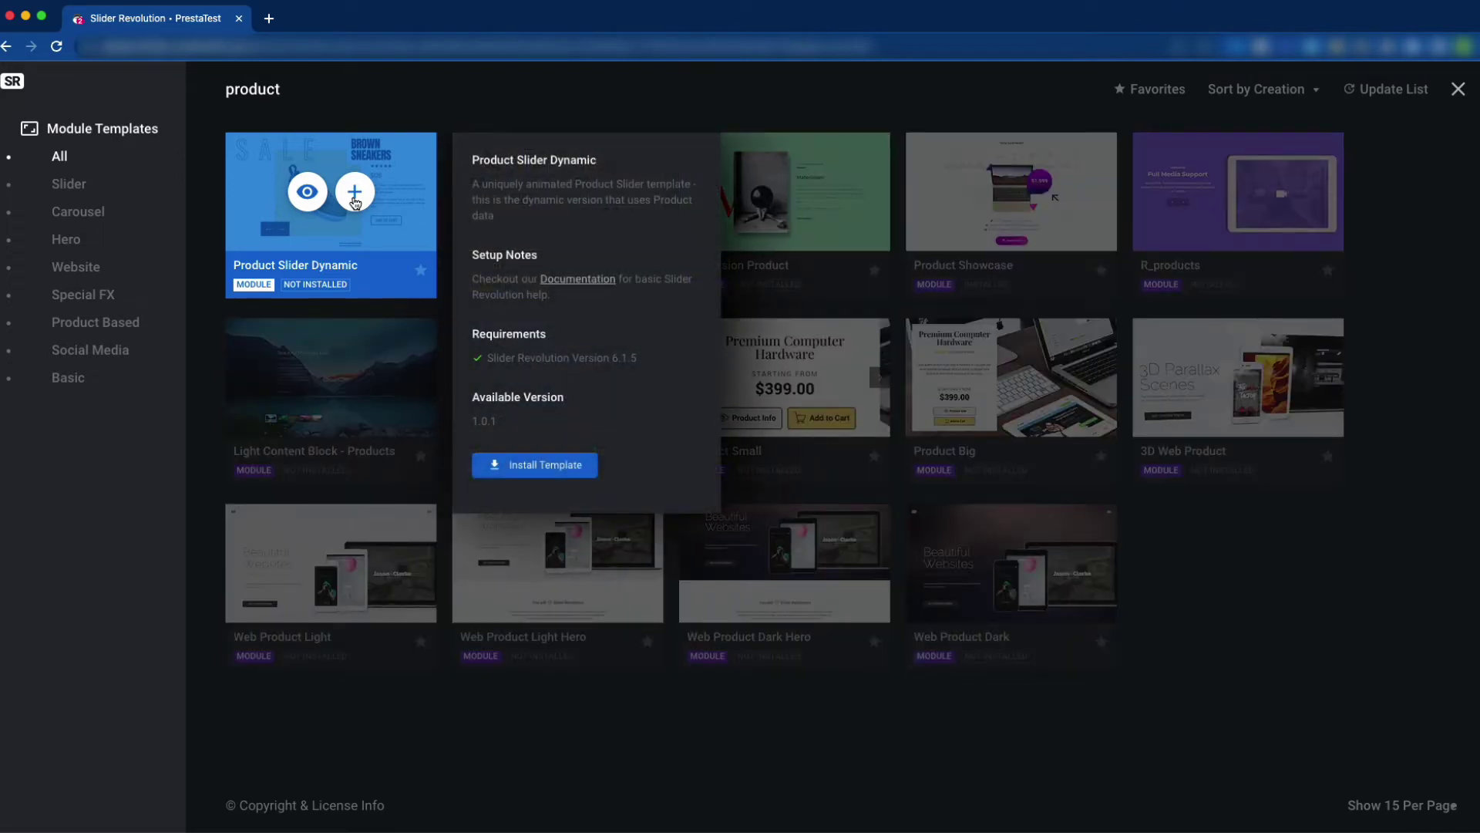
left_click(555, 465)
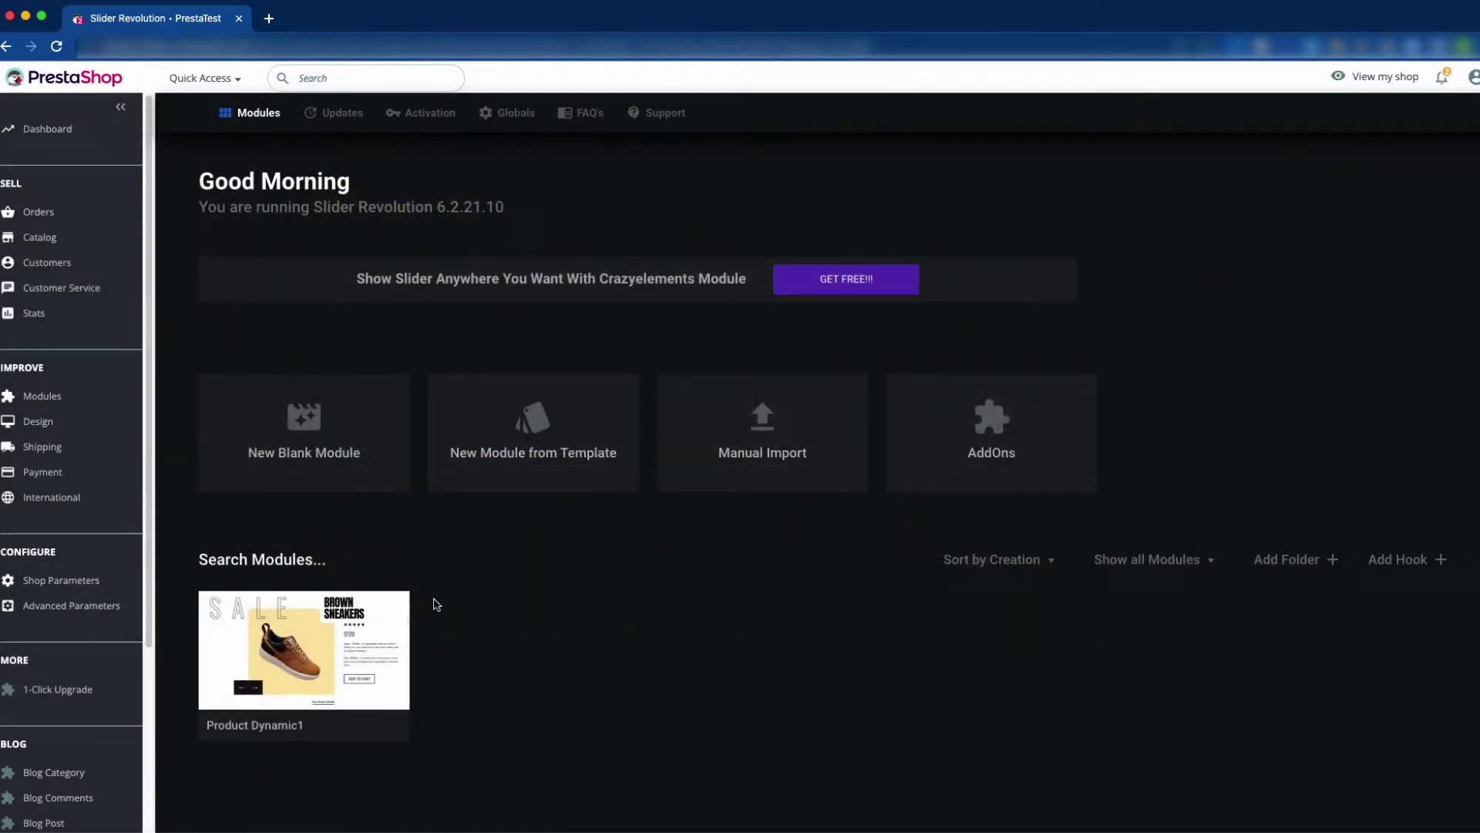
Open the Product Dynamic1 thumbnail in the editor using its edit pencil
scroll(433, 604, "down", 1)
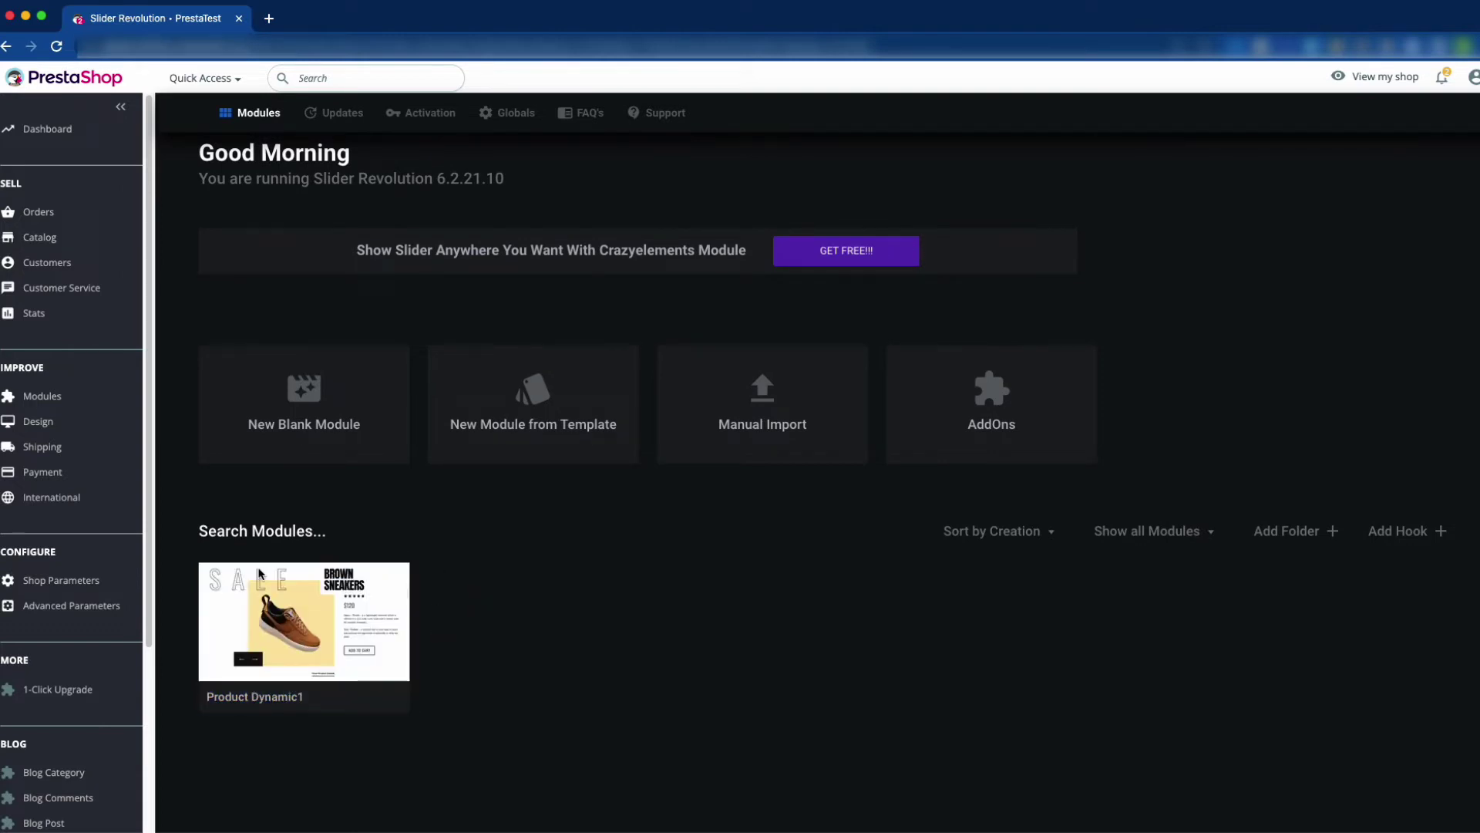
mouse_move(311, 630)
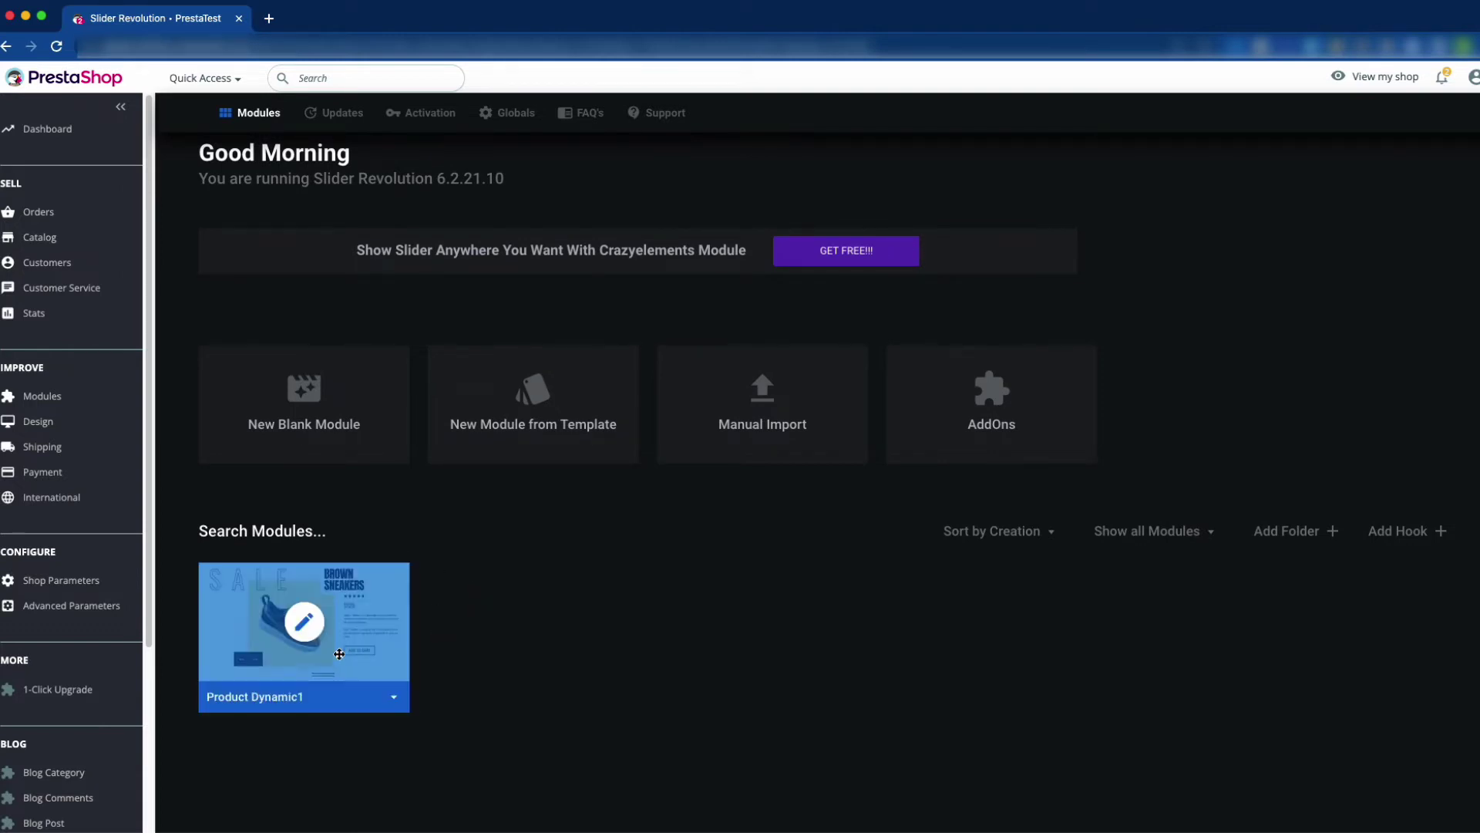
left_click(306, 630)
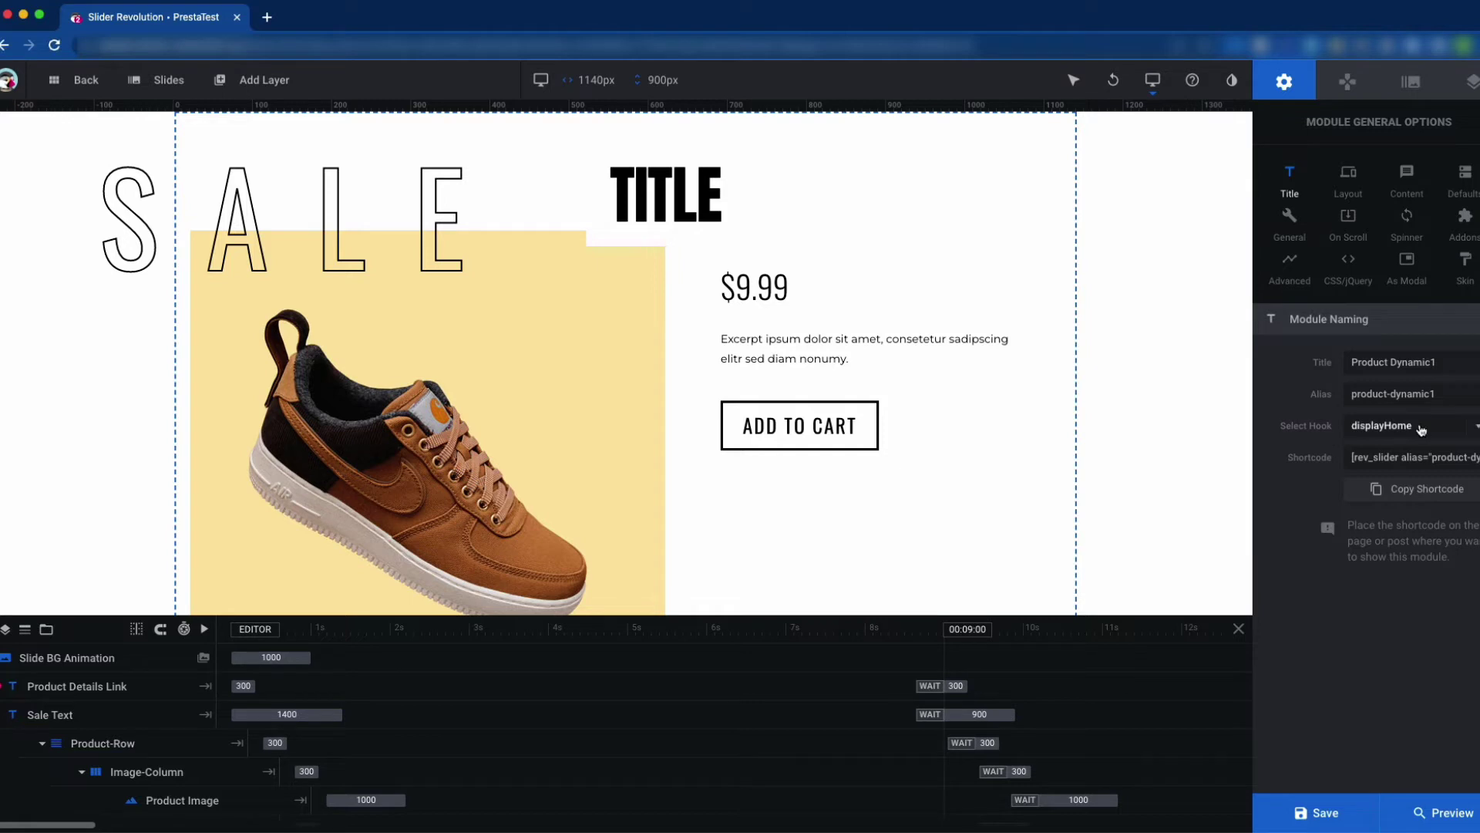
Set the slider's Select Hook to displayHome and show its Content source settings
left_click(1423, 429)
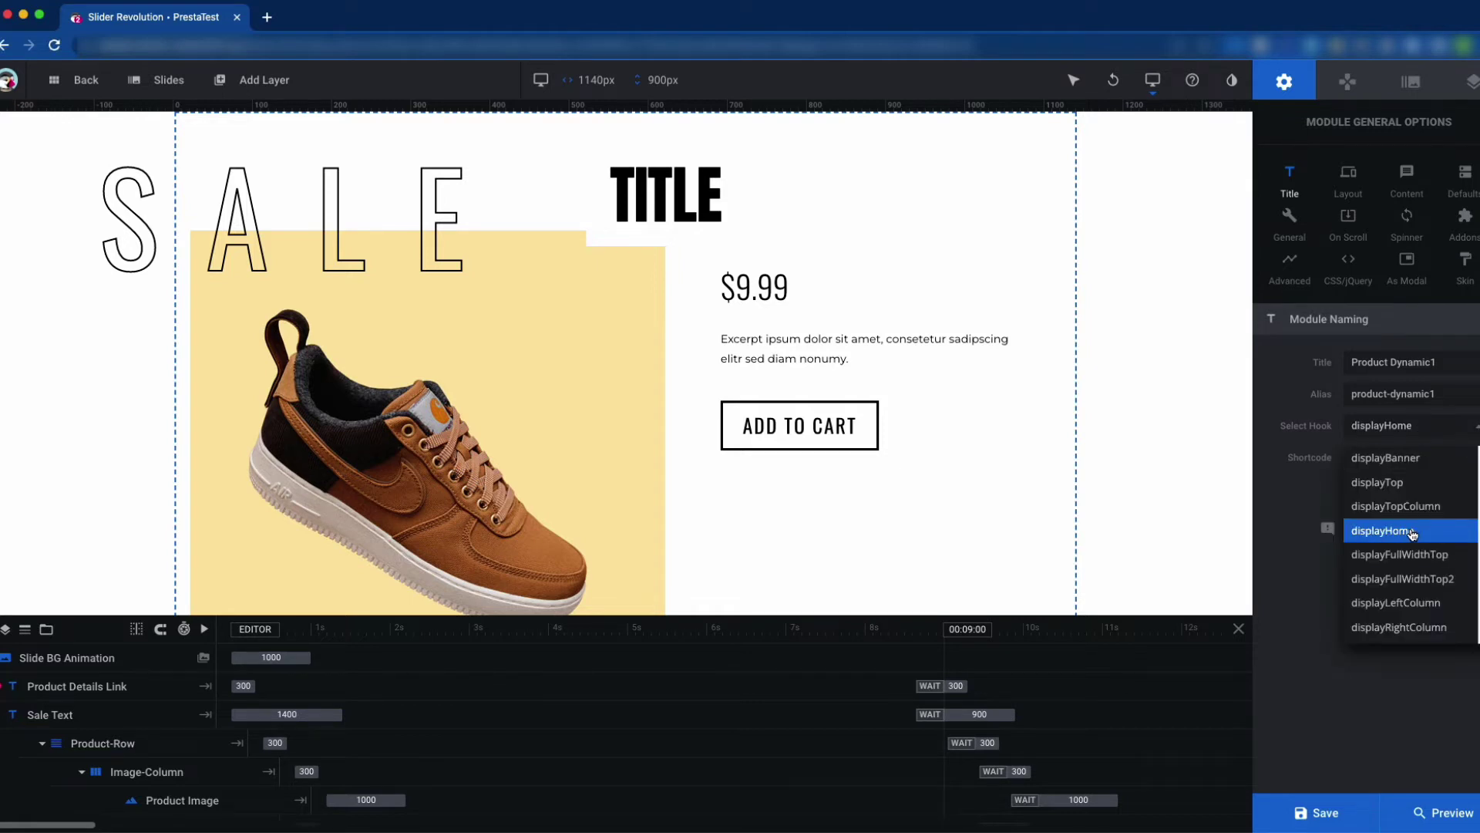
left_click(1404, 531)
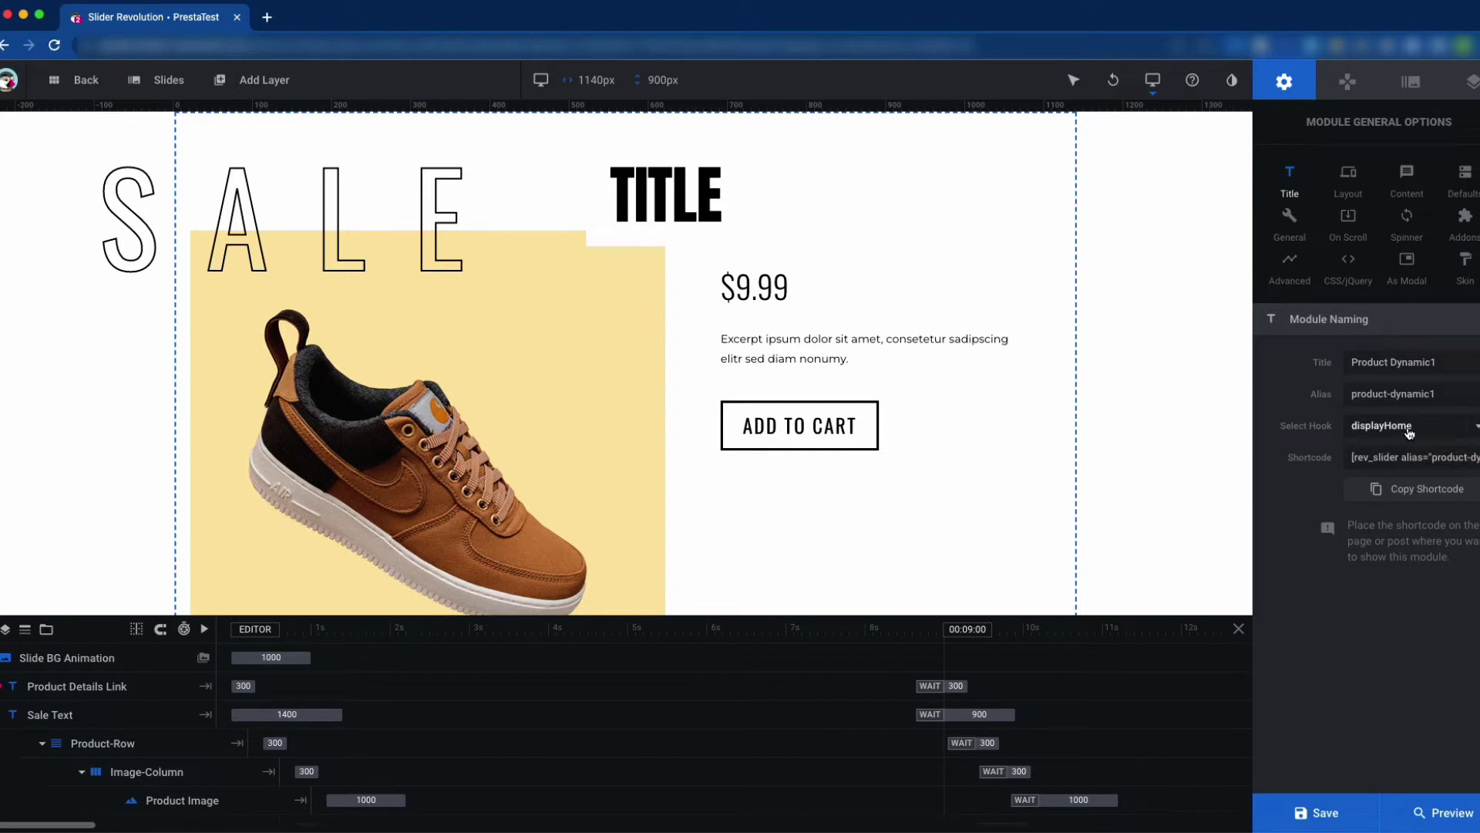
left_click(1412, 185)
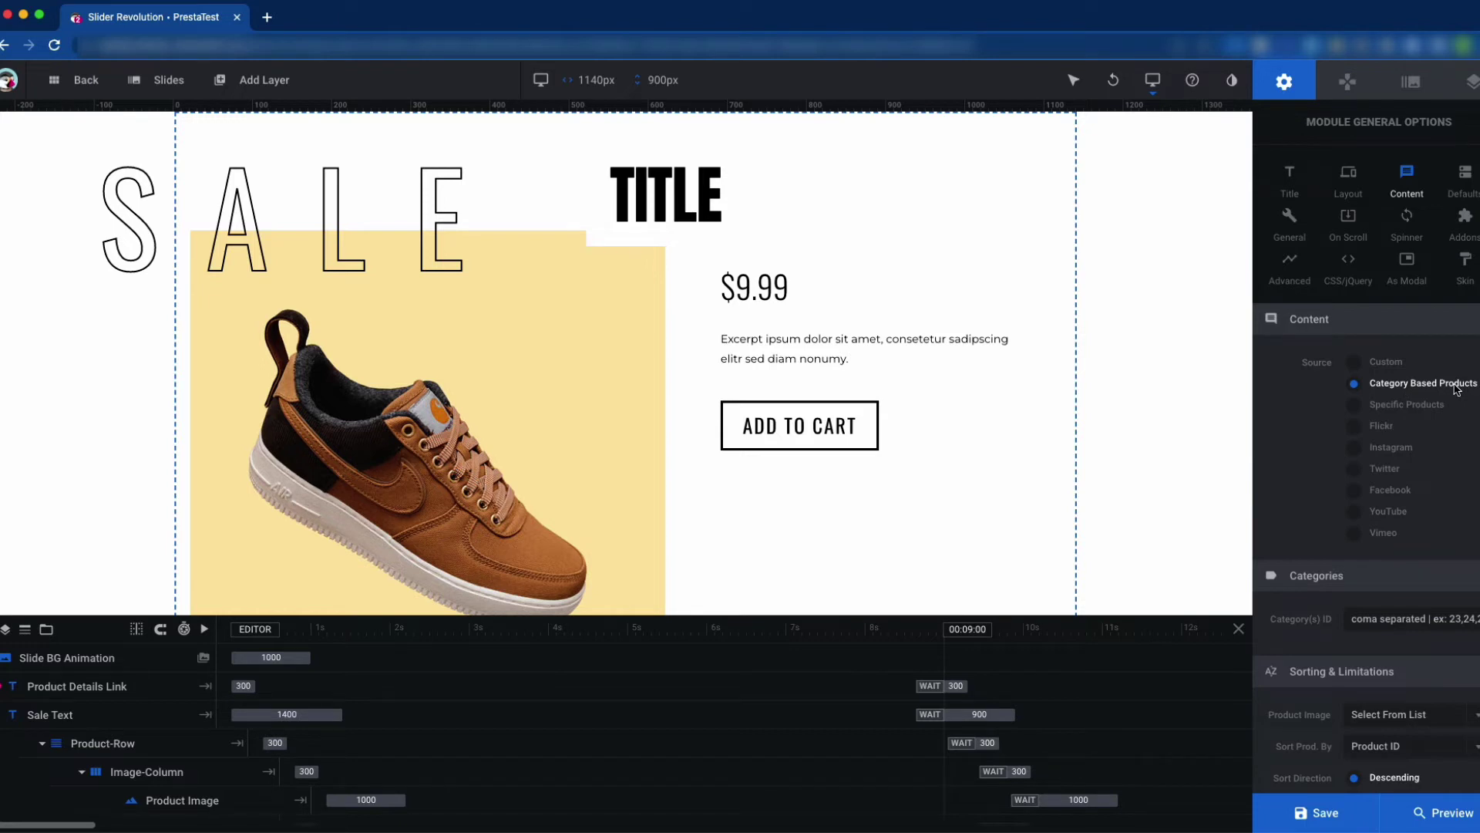
Look up the shop's product category IDs under Catalog > Categories
left_click(1418, 620)
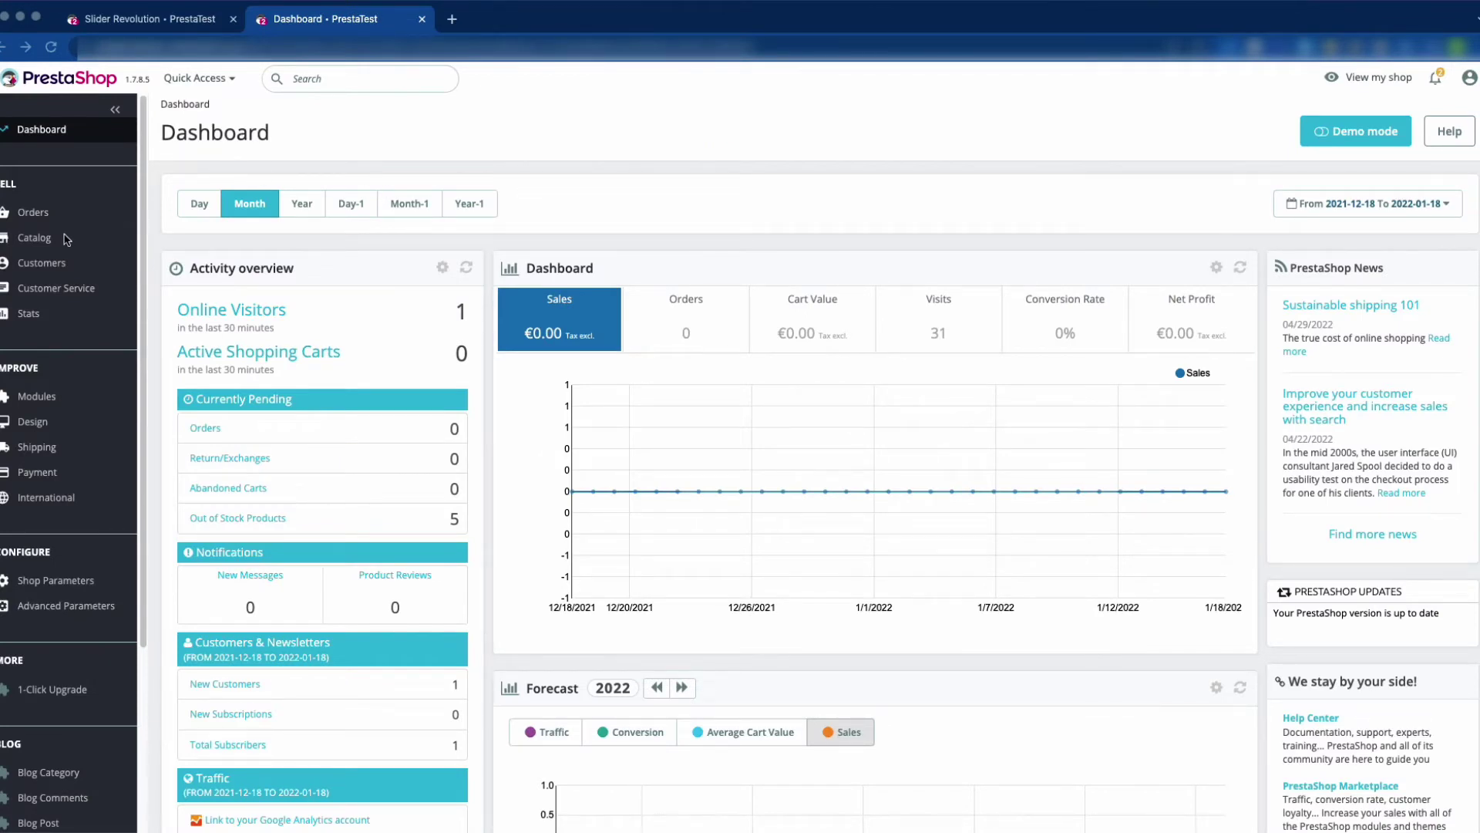
left_click(38, 240)
left_click(58, 291)
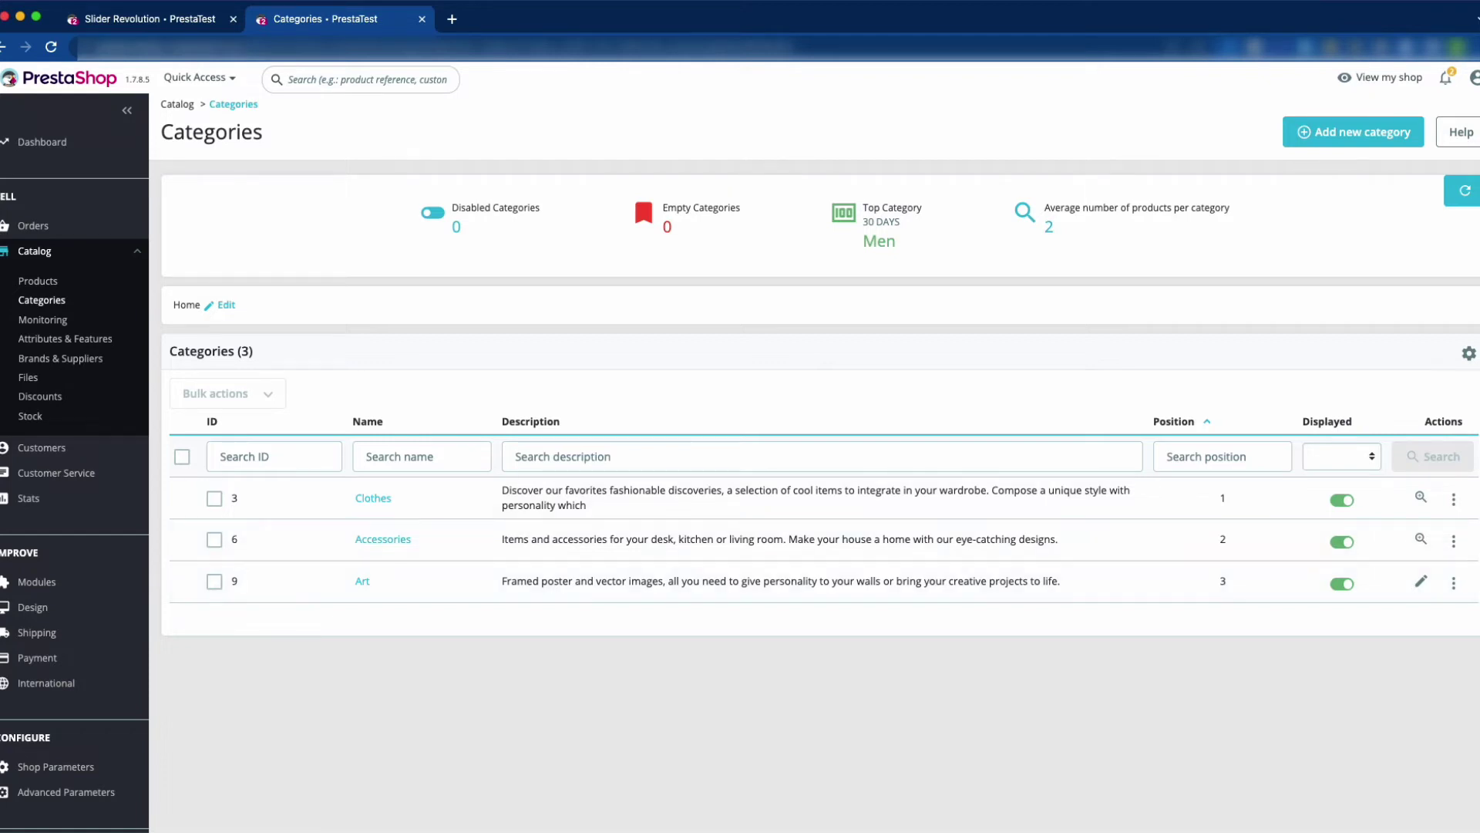
left_click(104, 28)
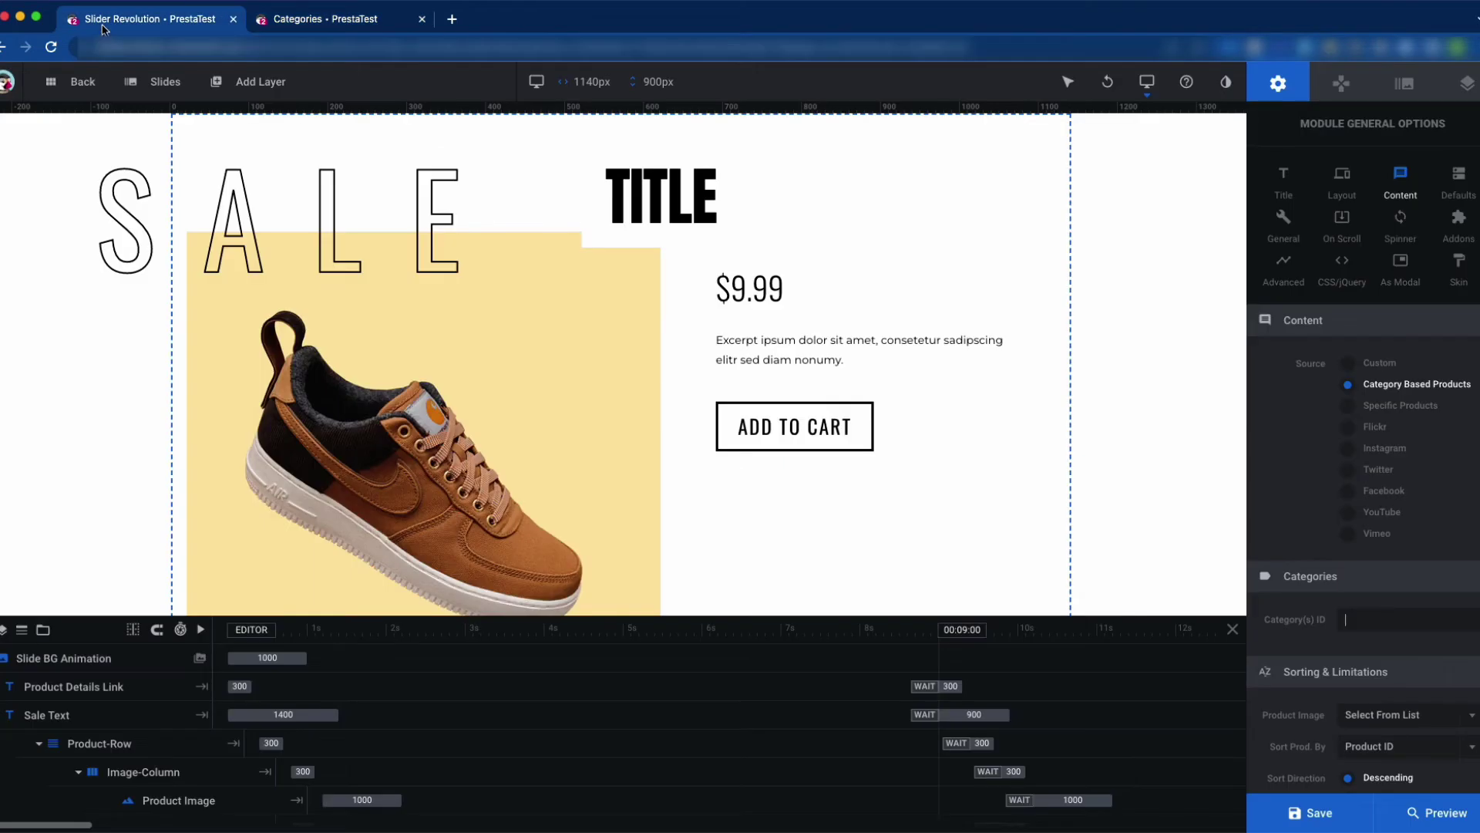
Enter 3,6,9 as the Category(s) ID for the category-based product source
left_click(1375, 625)
left_click(1380, 622)
type("3,6,9")
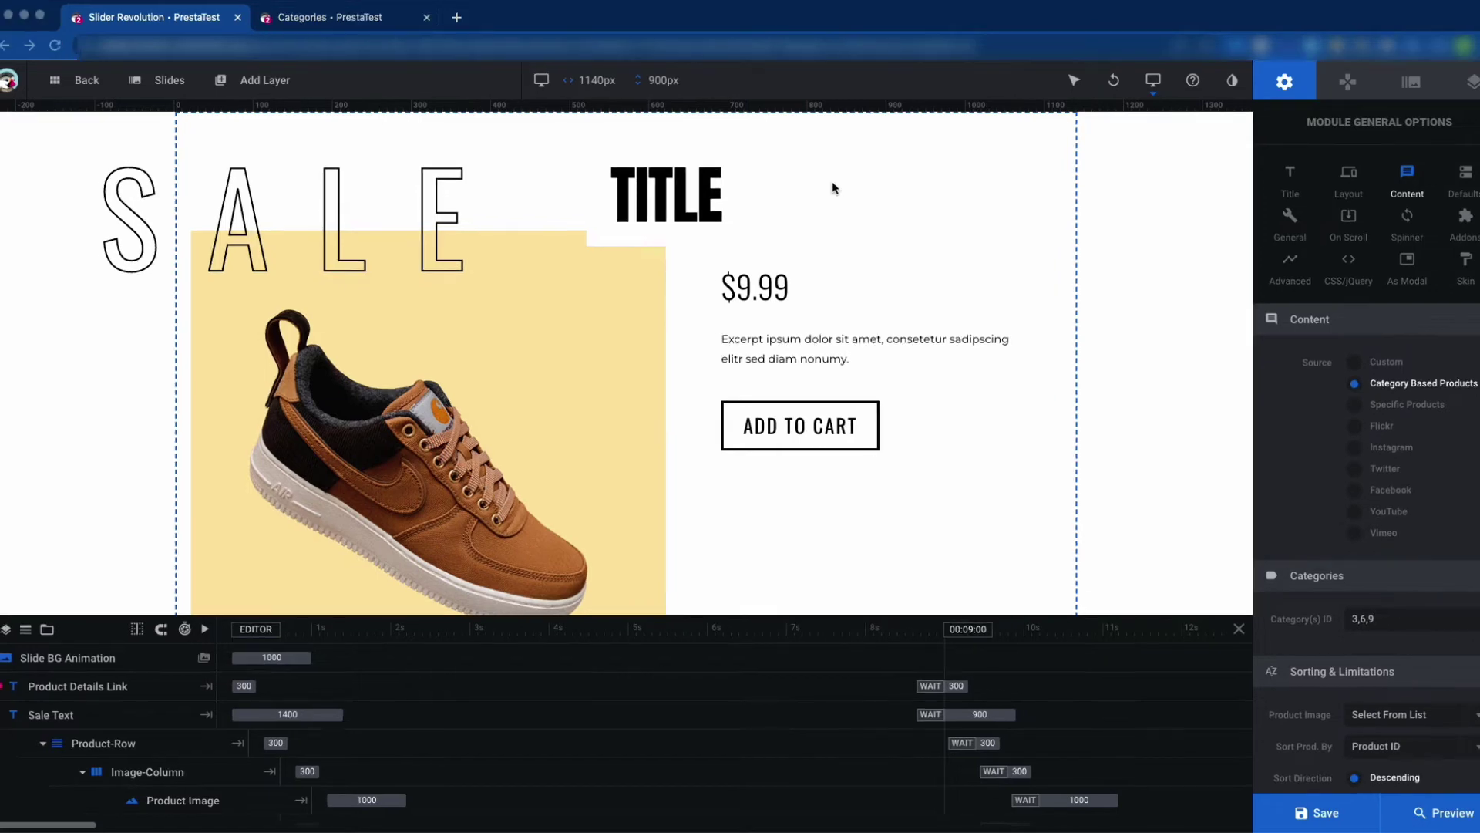
left_click(1290, 236)
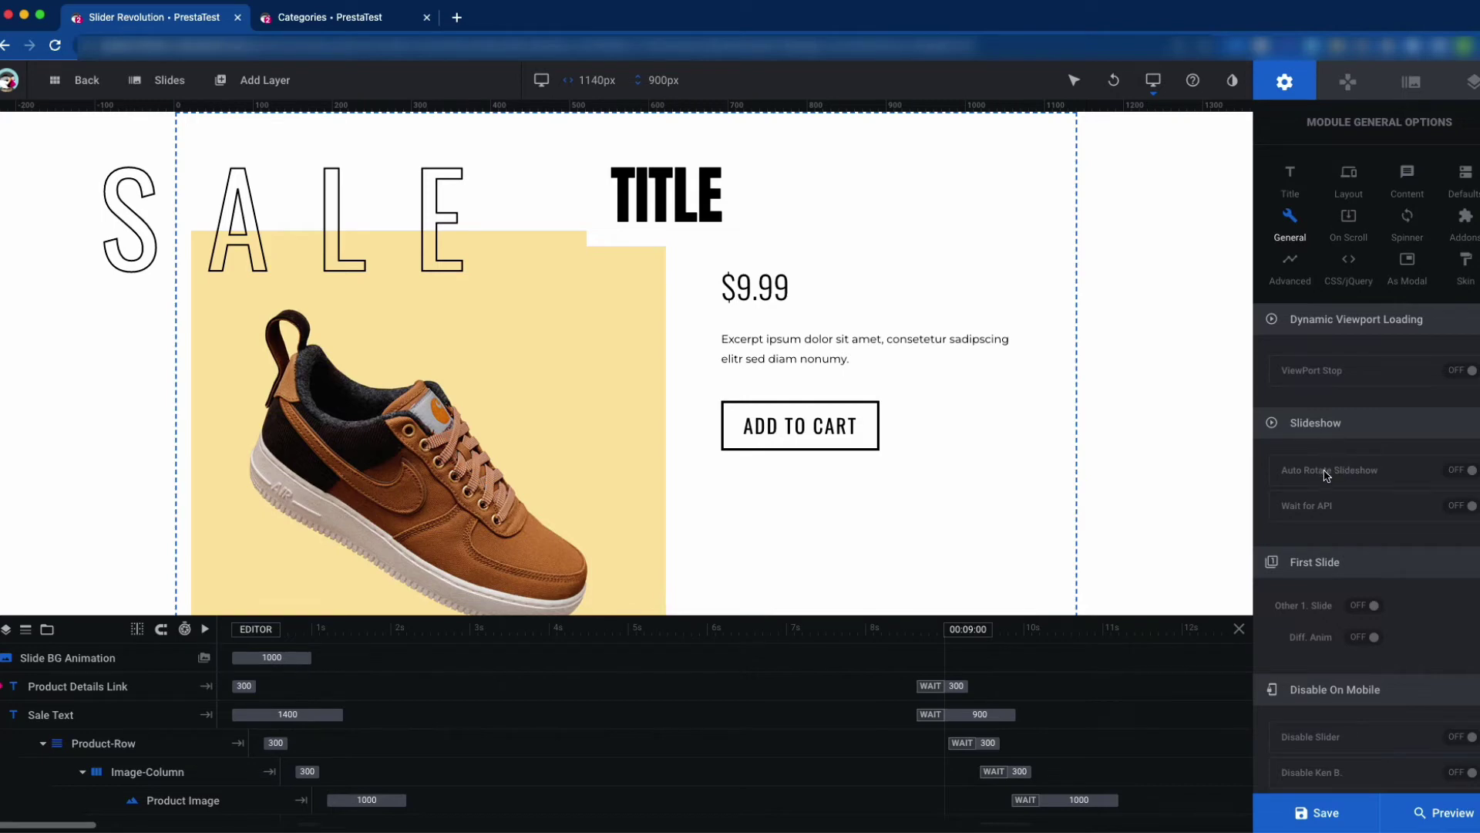
Turn on Auto Rotate Slideshow, keep the default slide duration at 9000ms, and save
left_click(1470, 470)
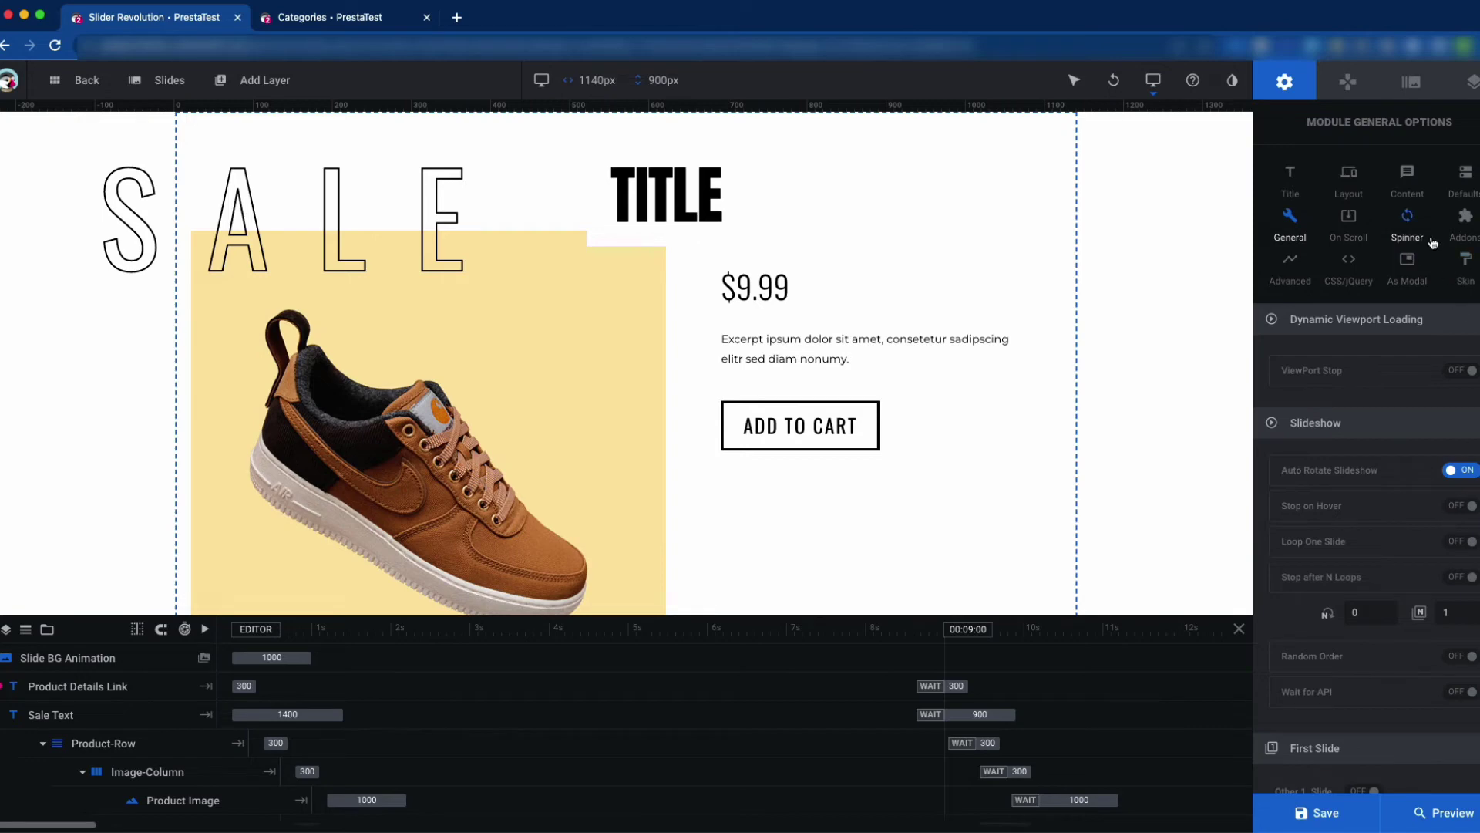
left_click(1465, 187)
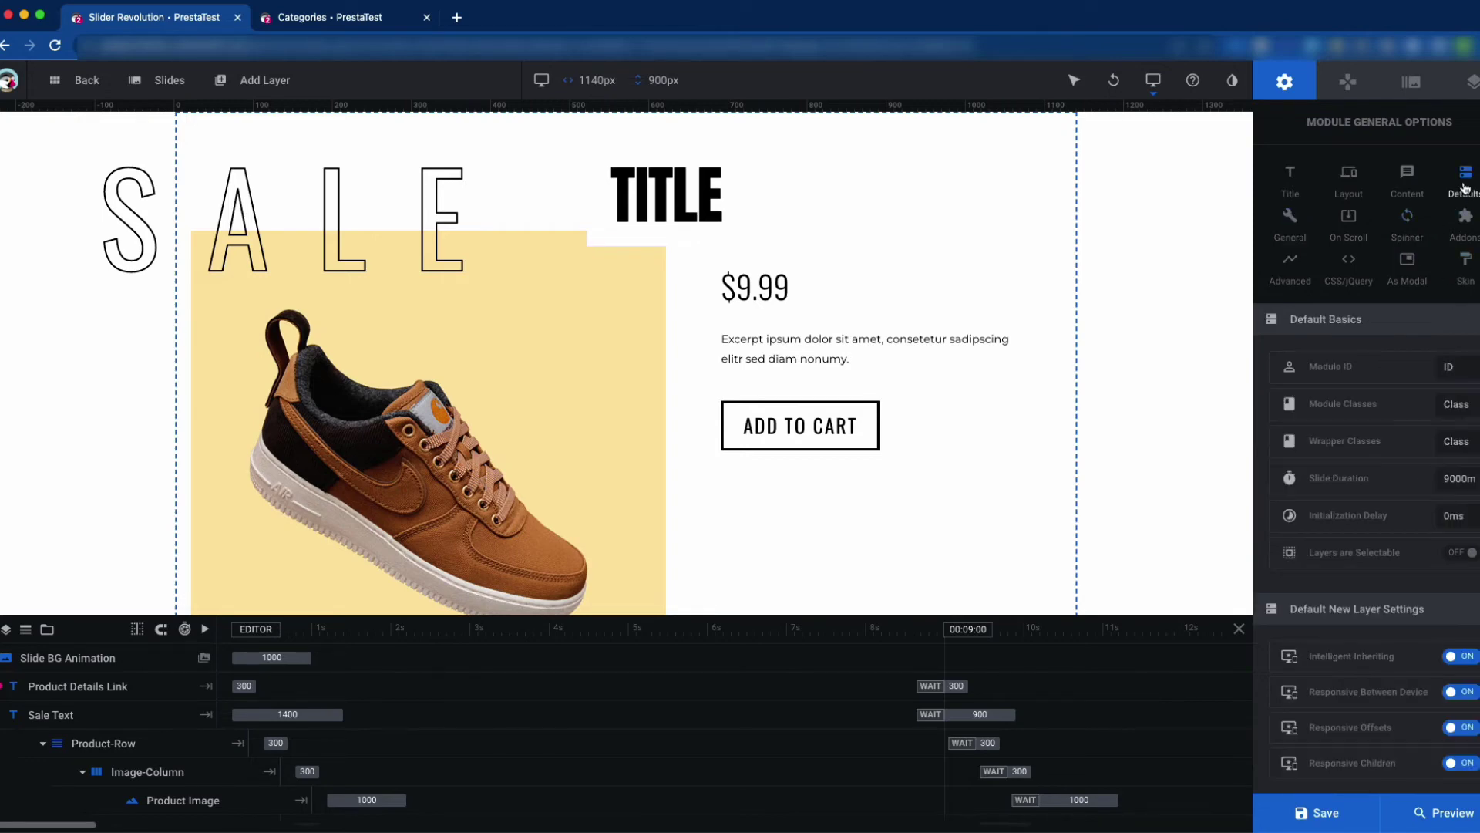
scroll(1385, 600, "down", 1)
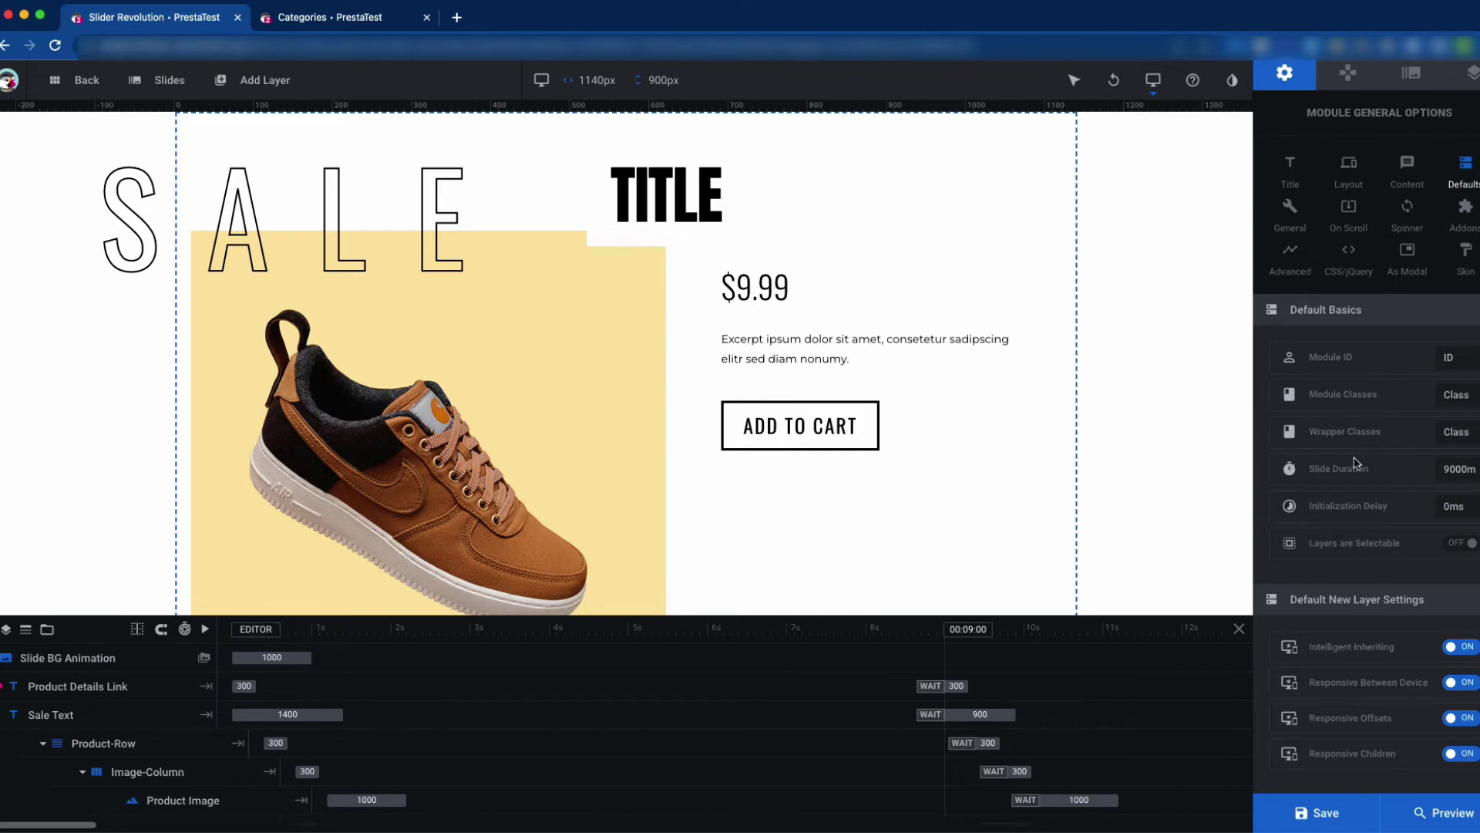
double_click(1463, 476)
left_click(1463, 475)
double_click(1463, 473)
left_click(1335, 812)
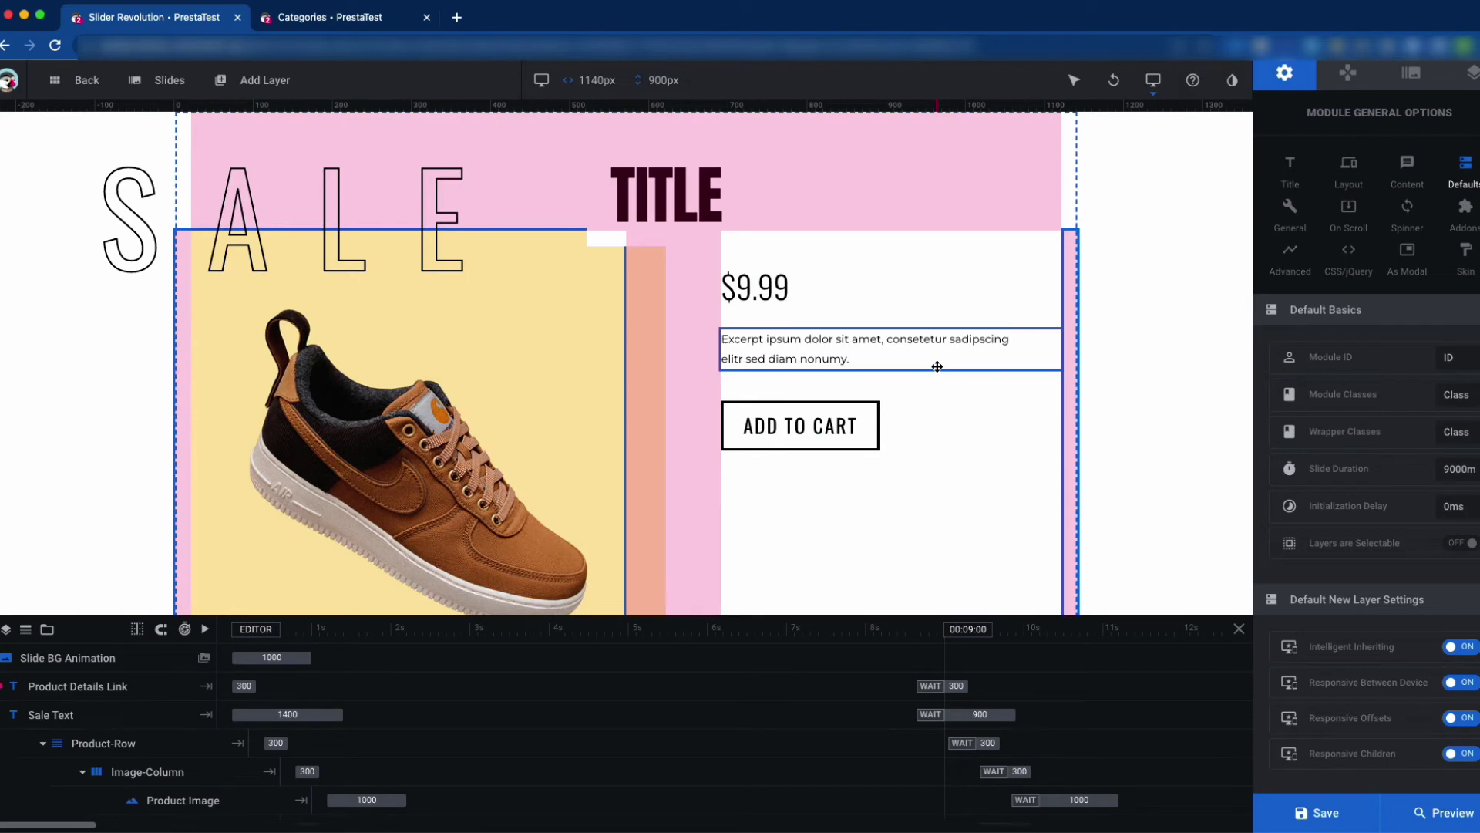
Inspect the Sale and title layers, confirming the title uses {{title}}, then save the slider
left_click(412, 206)
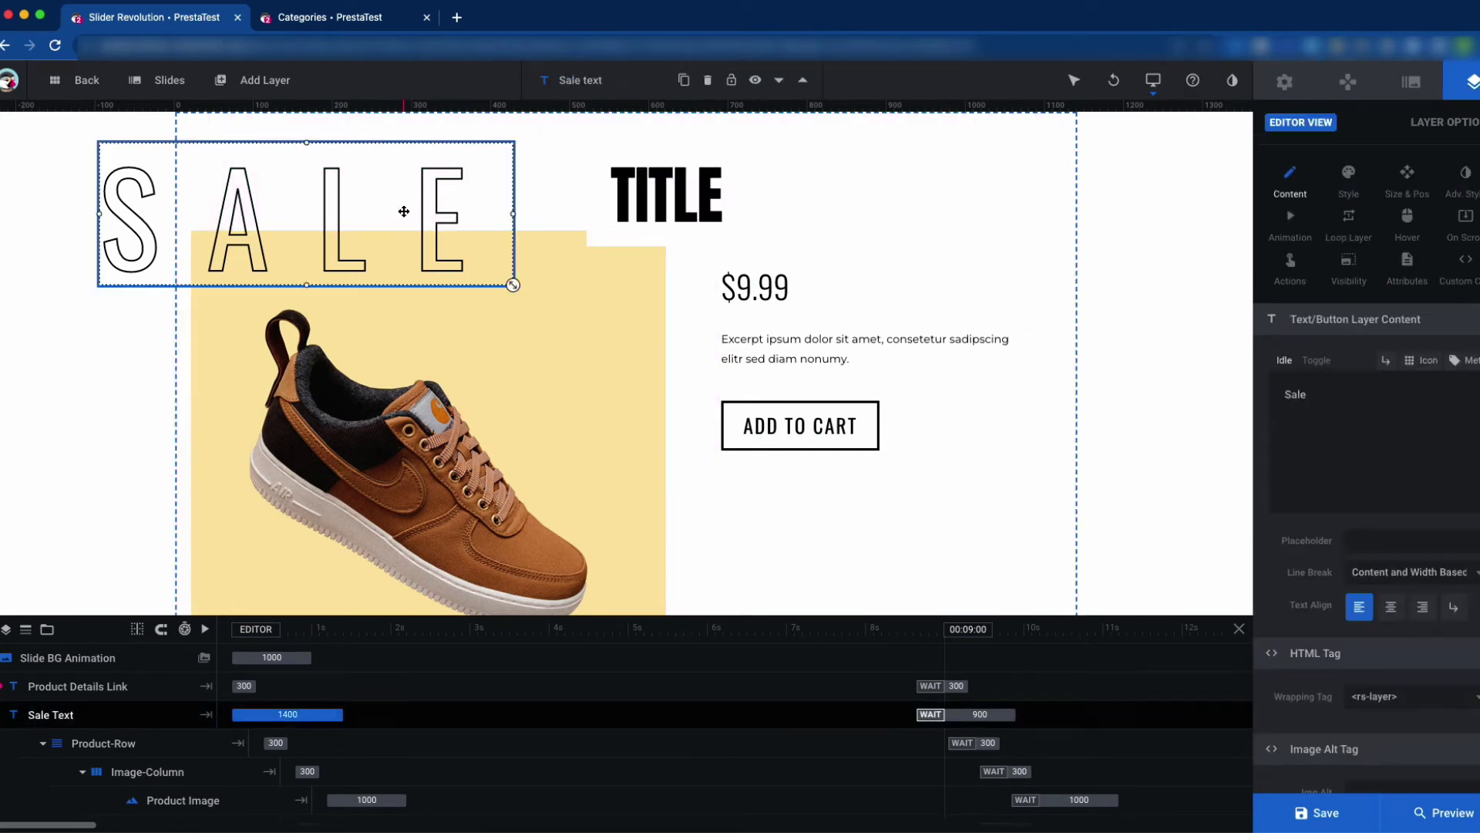
left_click(1331, 398)
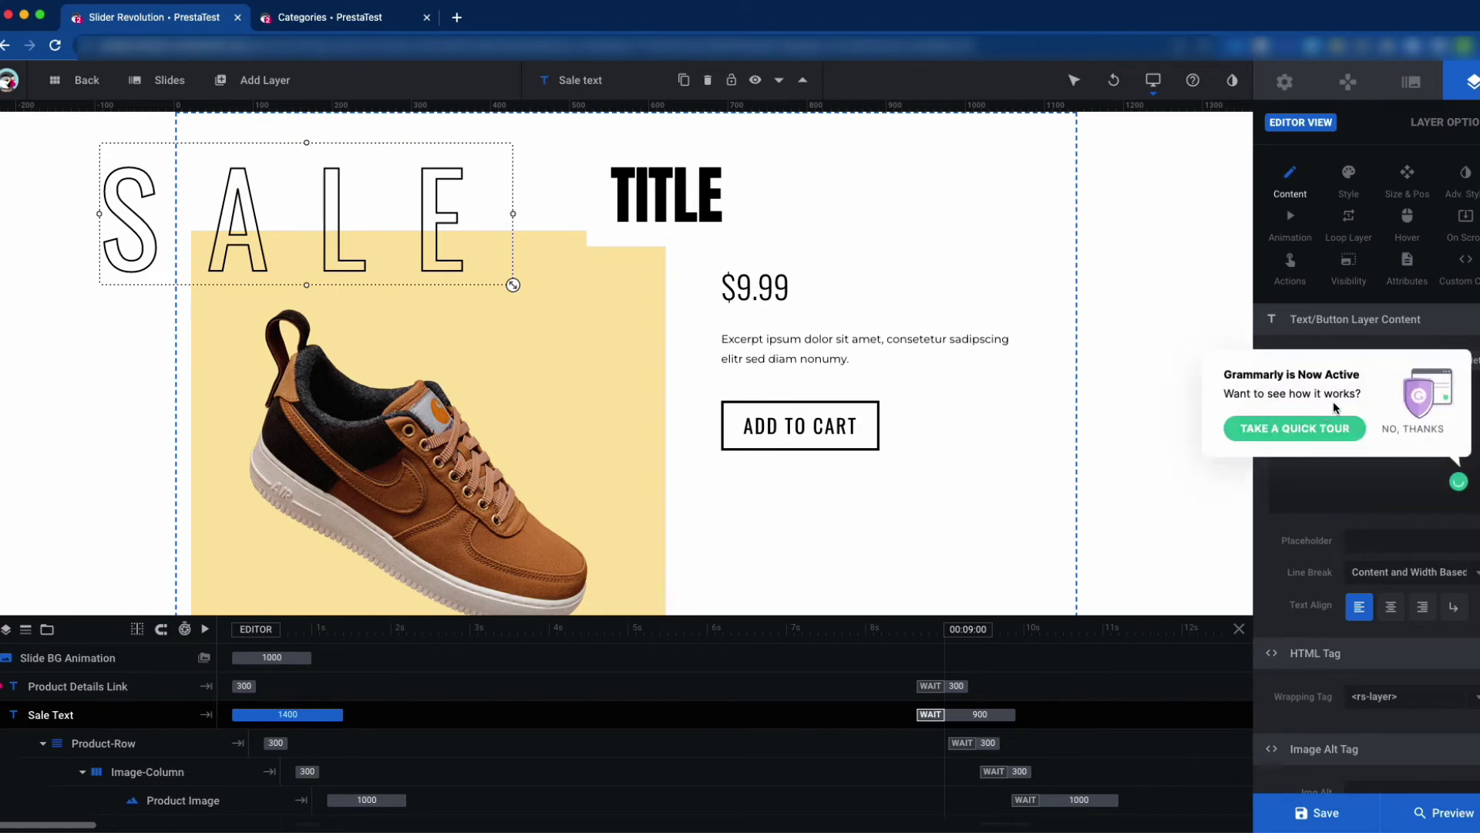
left_click(694, 206)
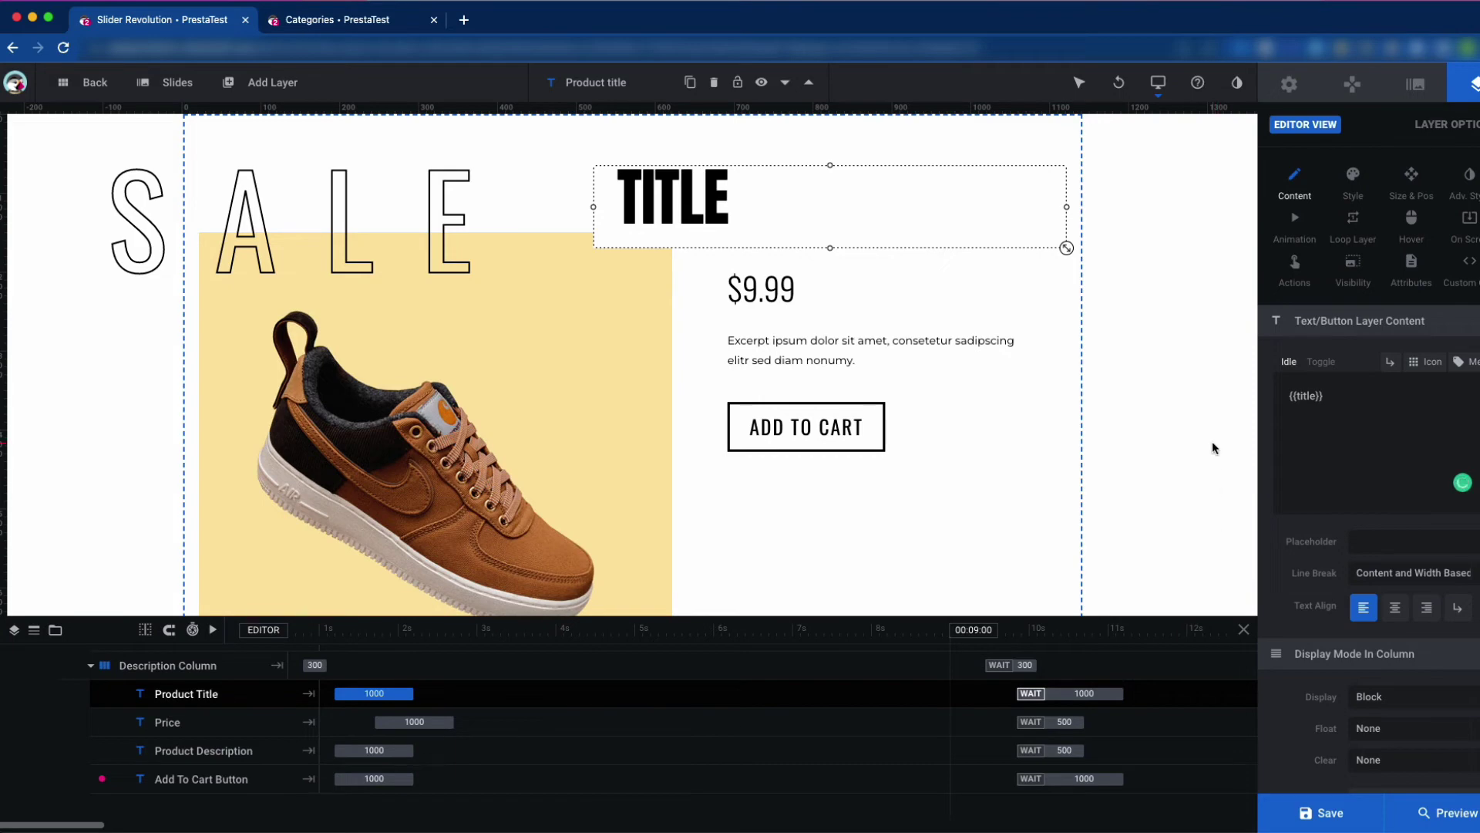
left_click(1344, 815)
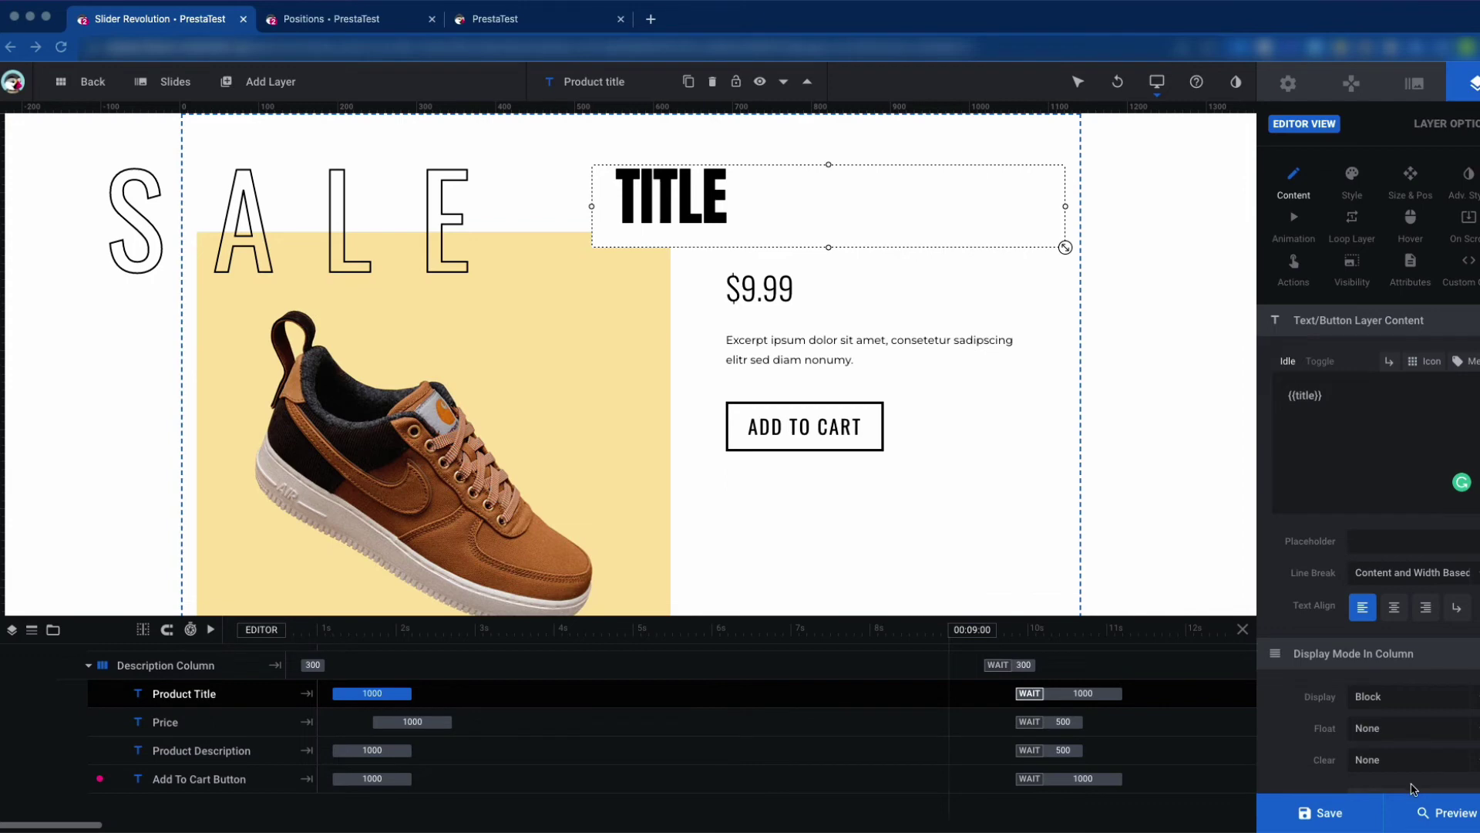
Preview the slider and reload the storefront homepage to see the Hummingbird Printed Sweater slider
left_click(1442, 815)
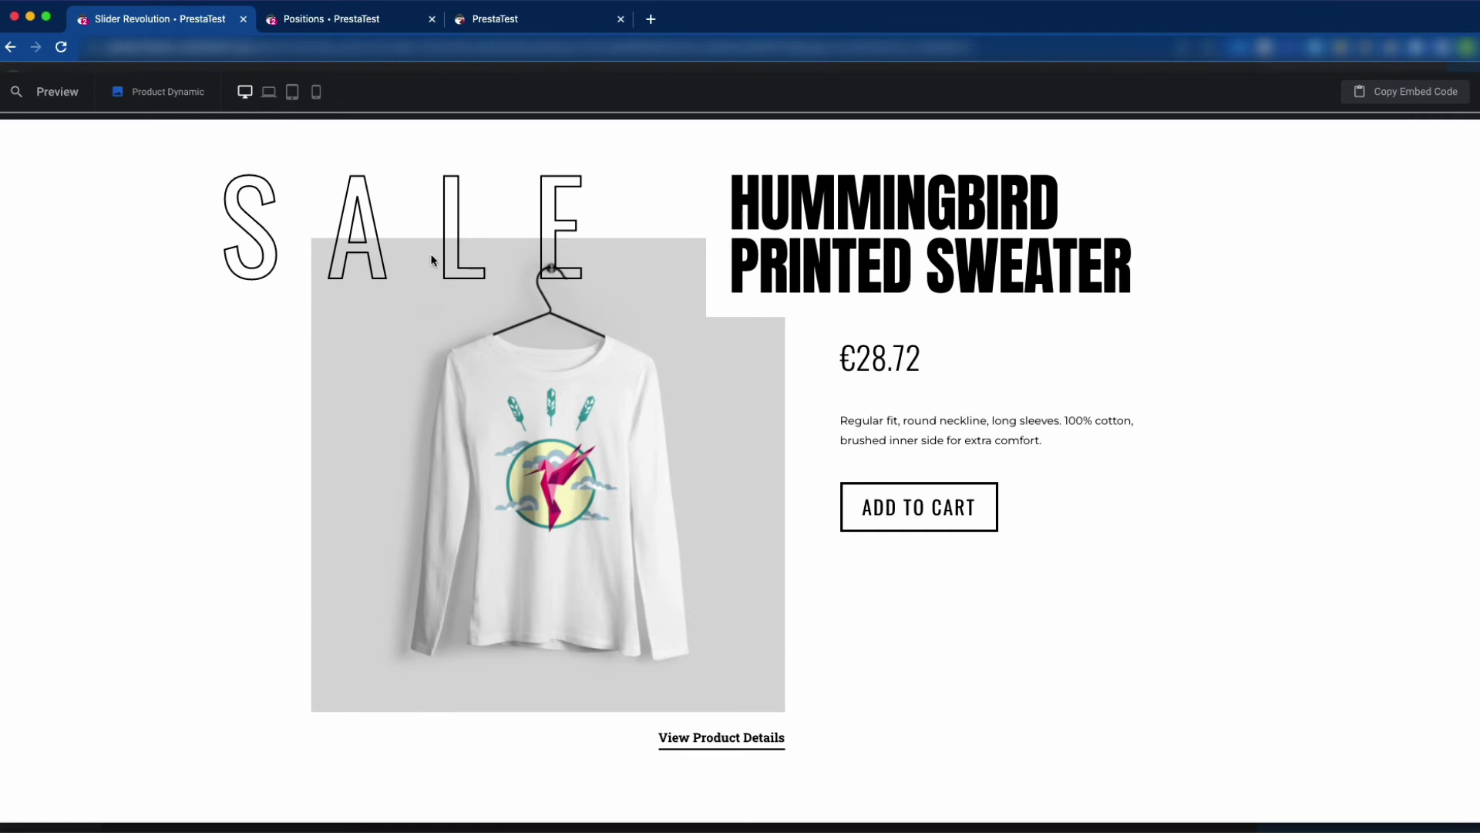
left_click(518, 21)
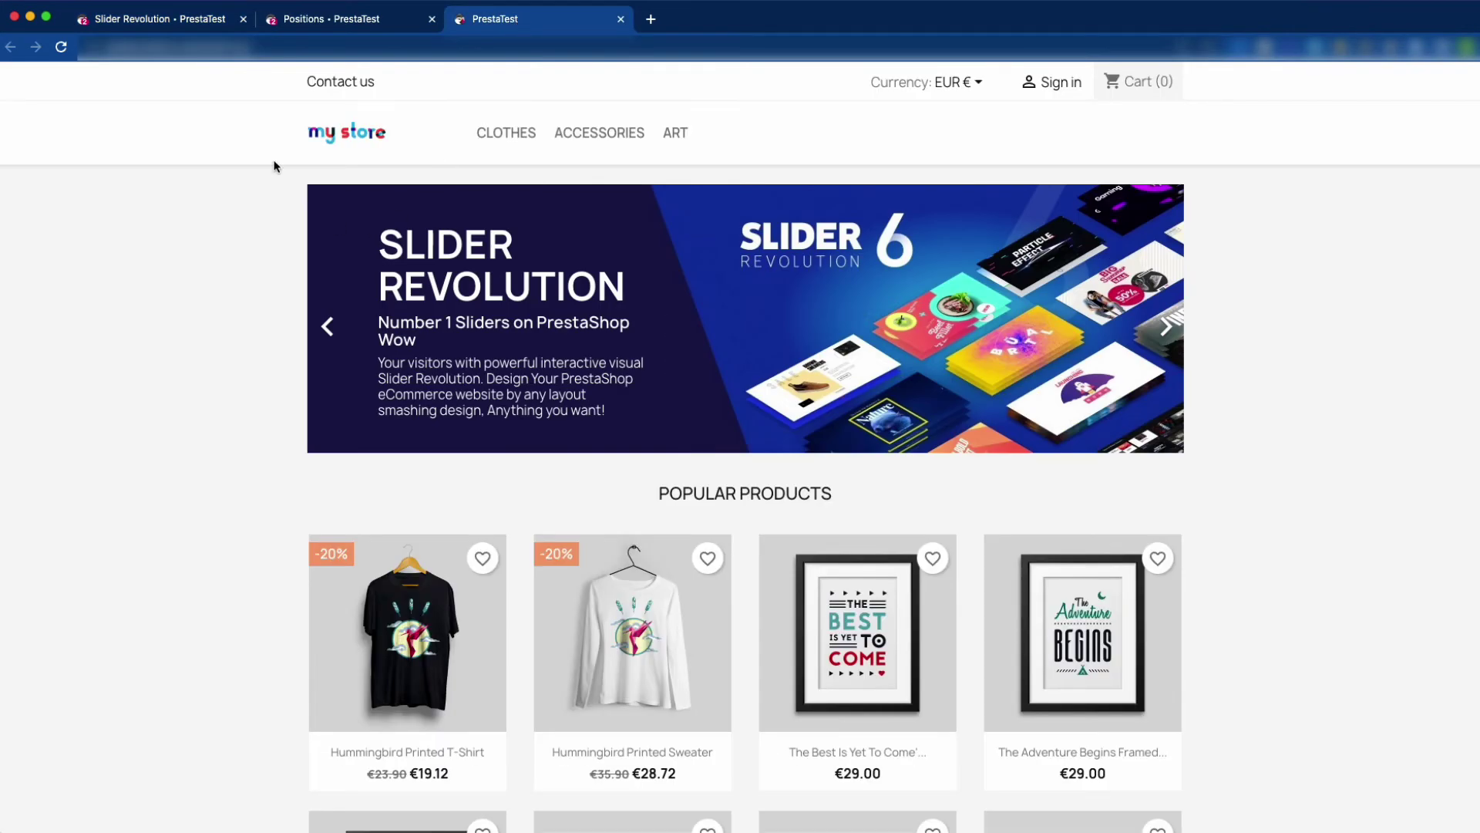
left_click(61, 47)
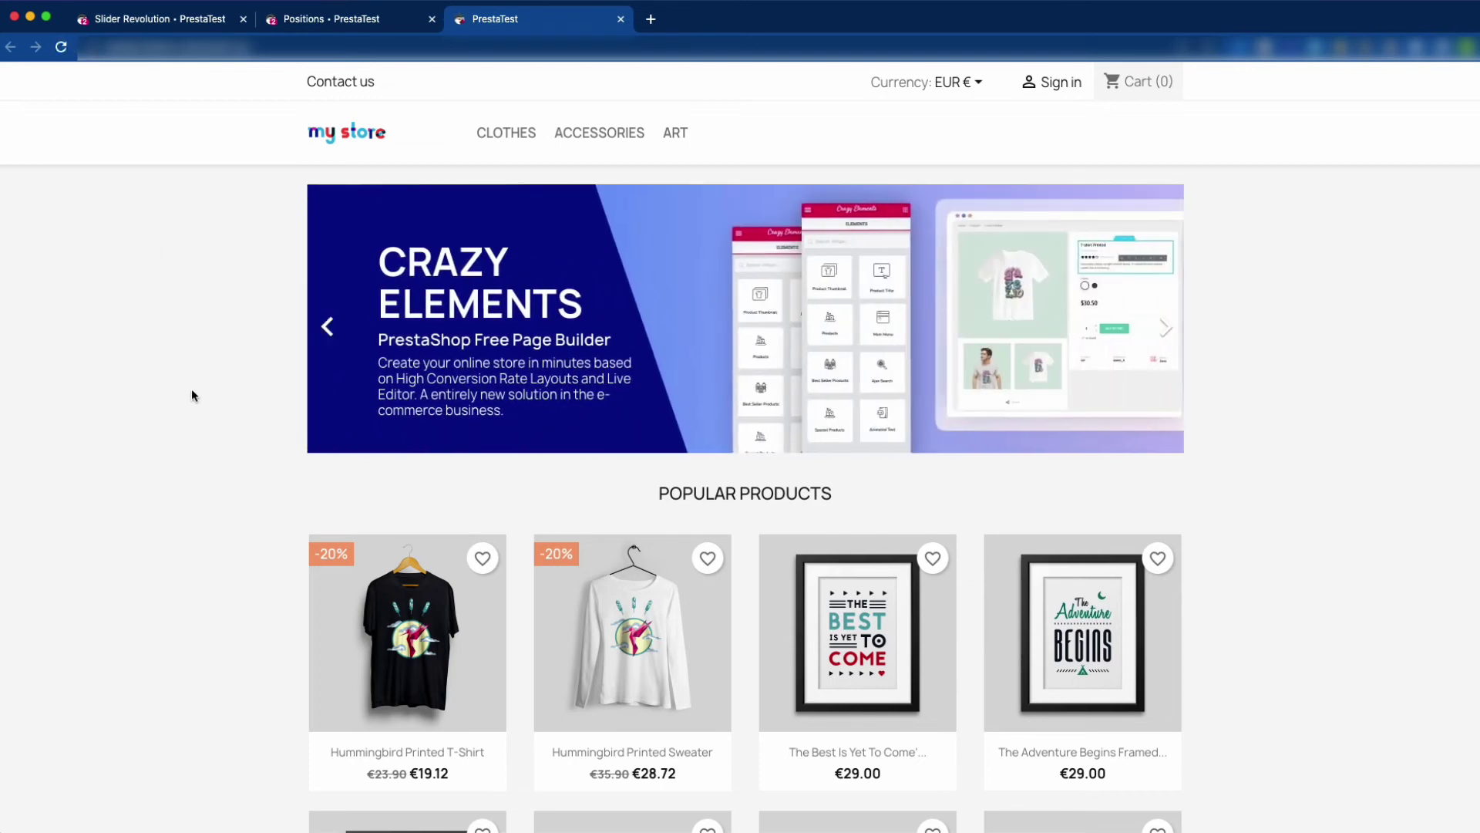
scroll(201, 388, "down", 15)
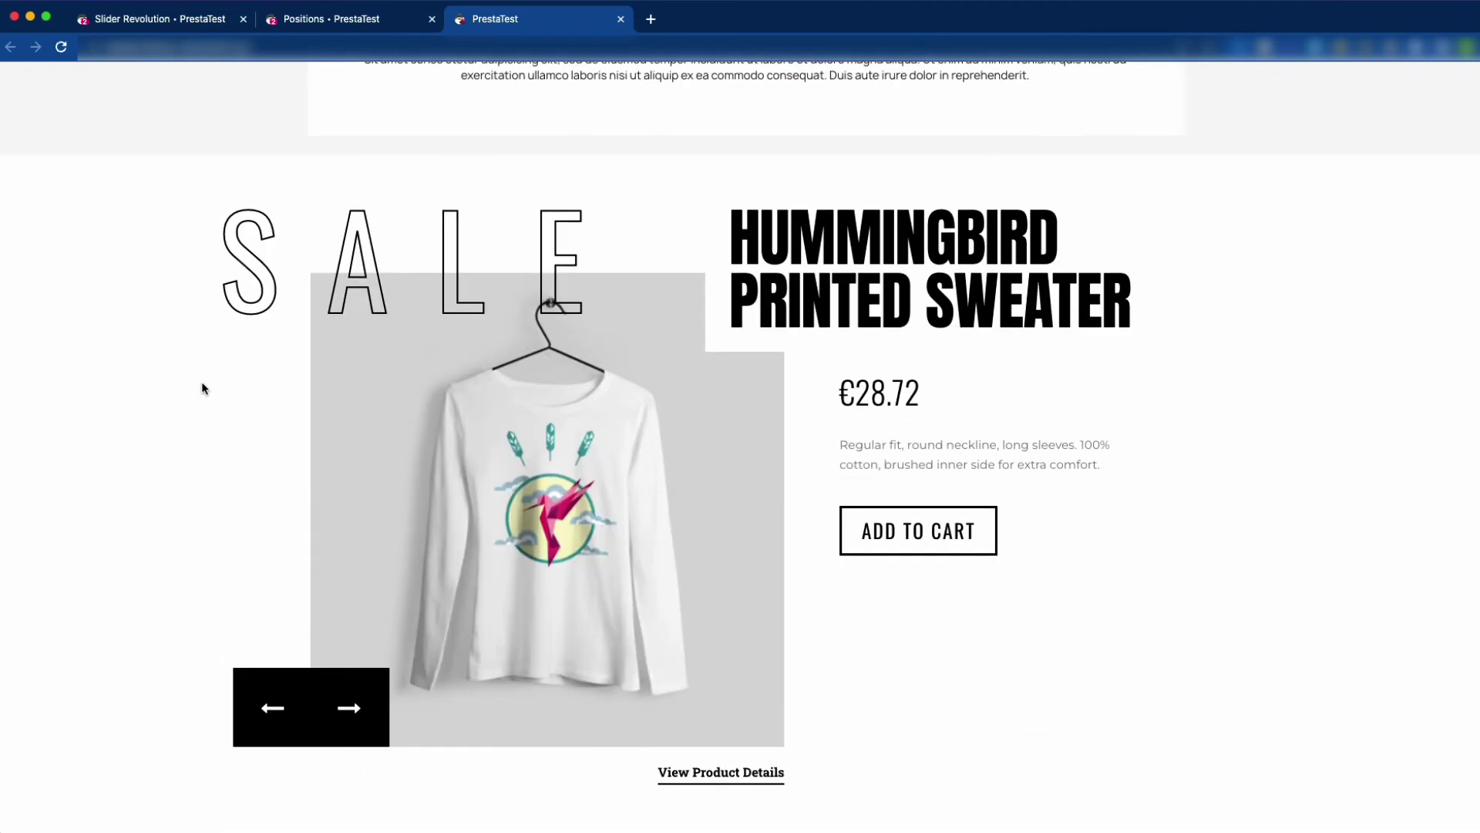
scroll(201, 388, "down", 1)
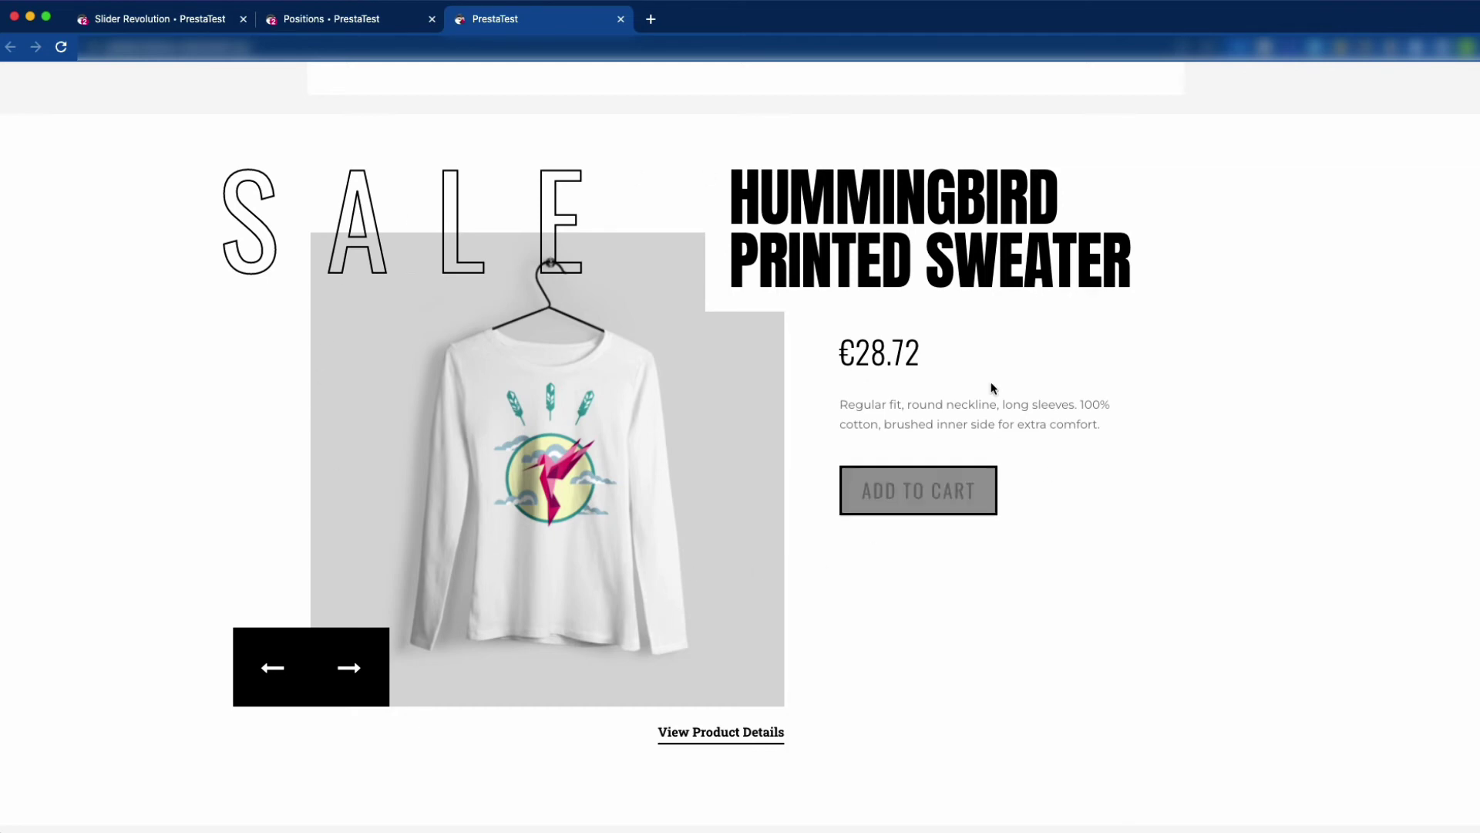
scroll(989, 534, "up", 10)
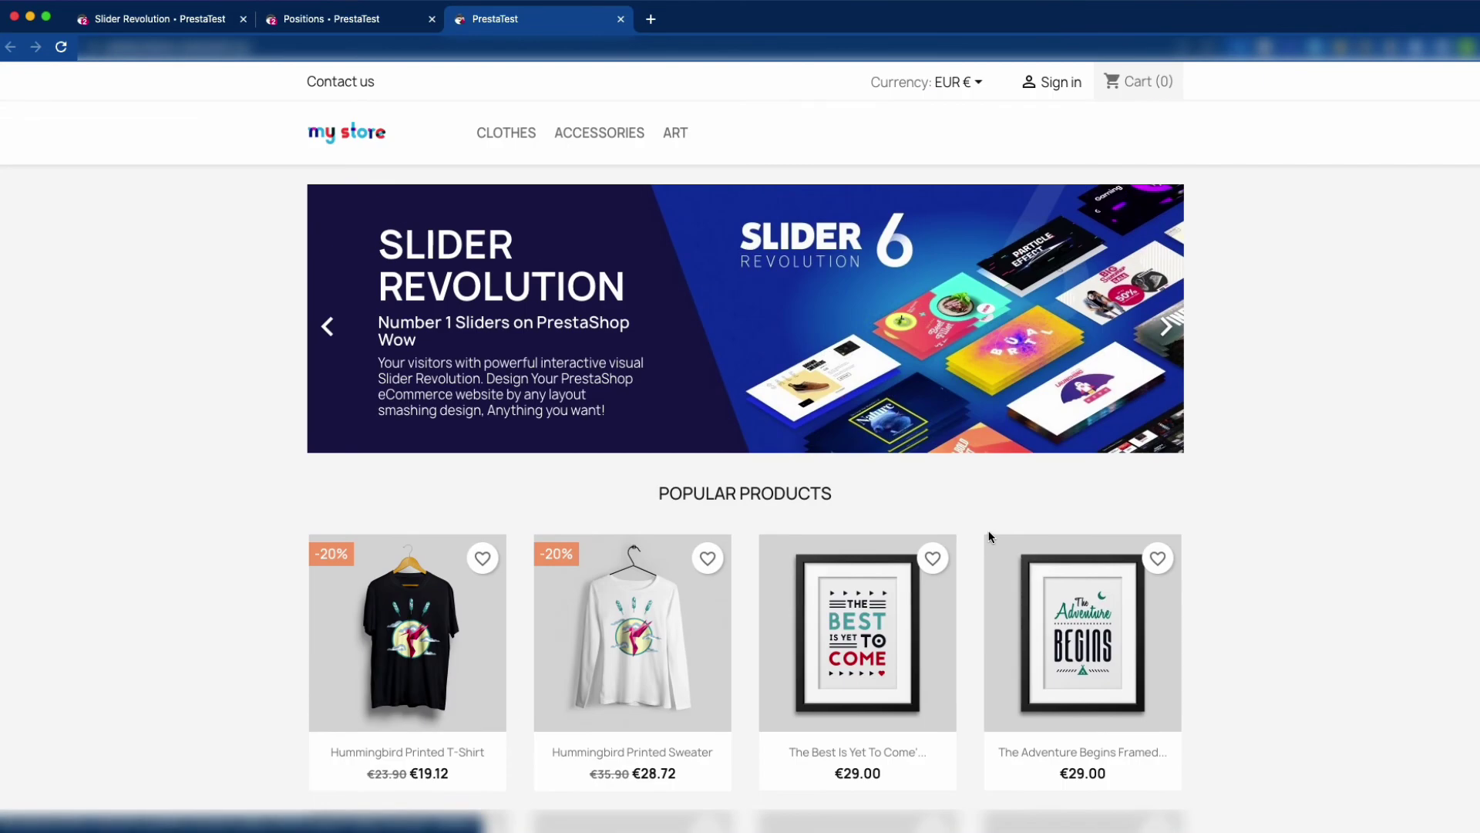
scroll(790, 549, "down", 9)
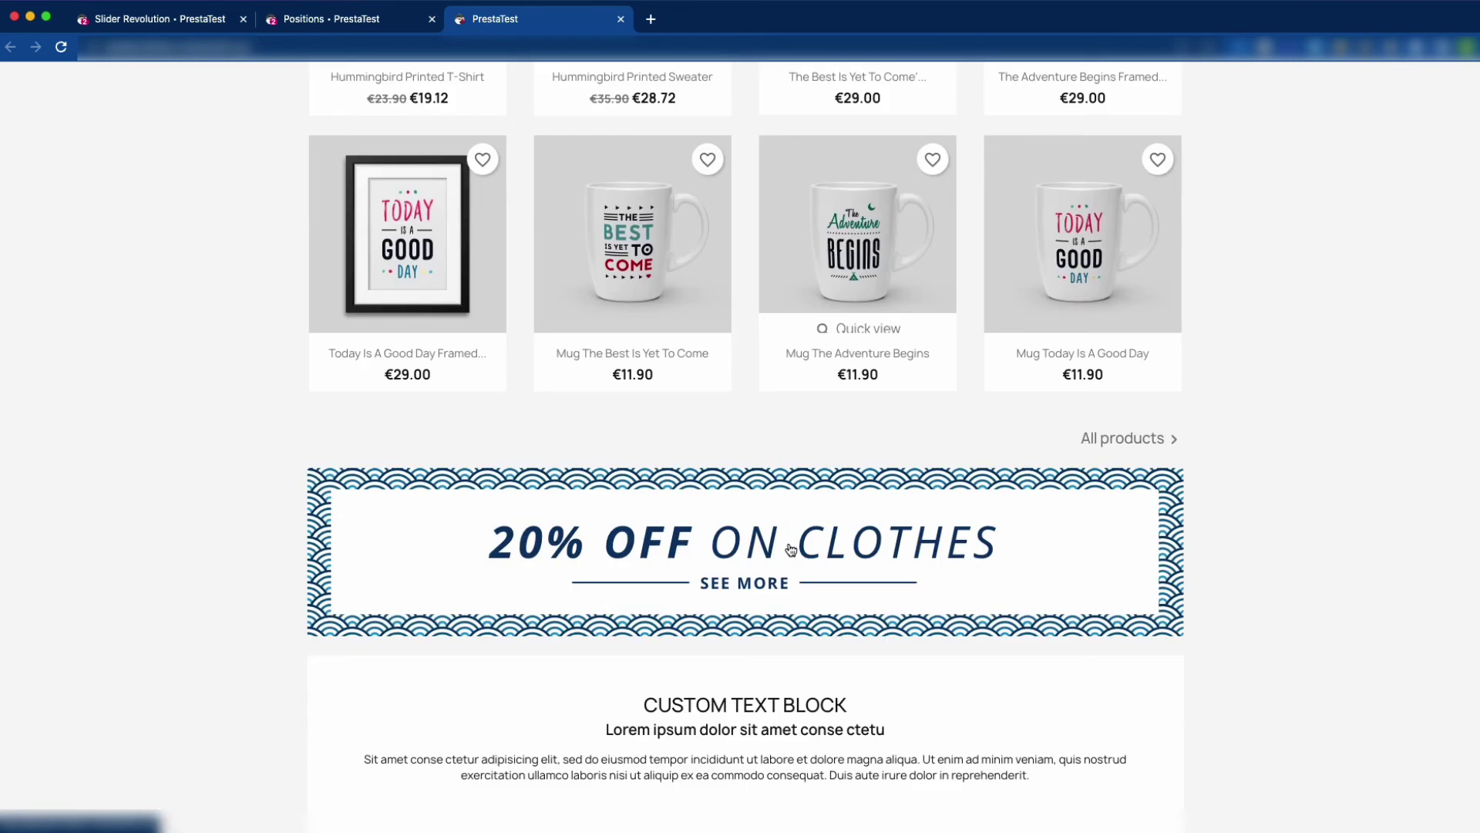
left_click(355, 24)
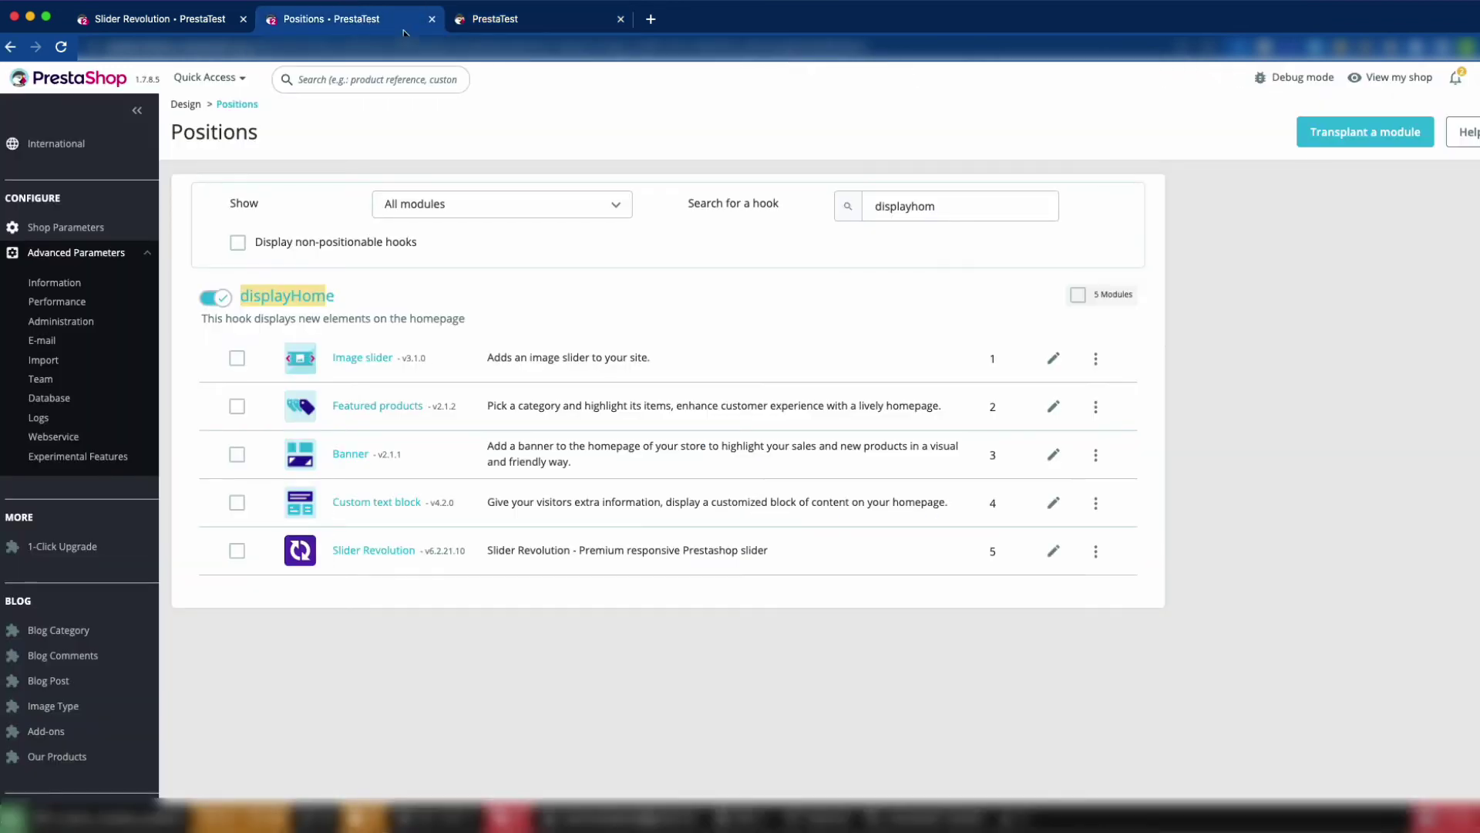
Under Design > Positions, drag Slider Revolution to first in displayHome and unhook Image slider
scroll(51, 289, "up", 5)
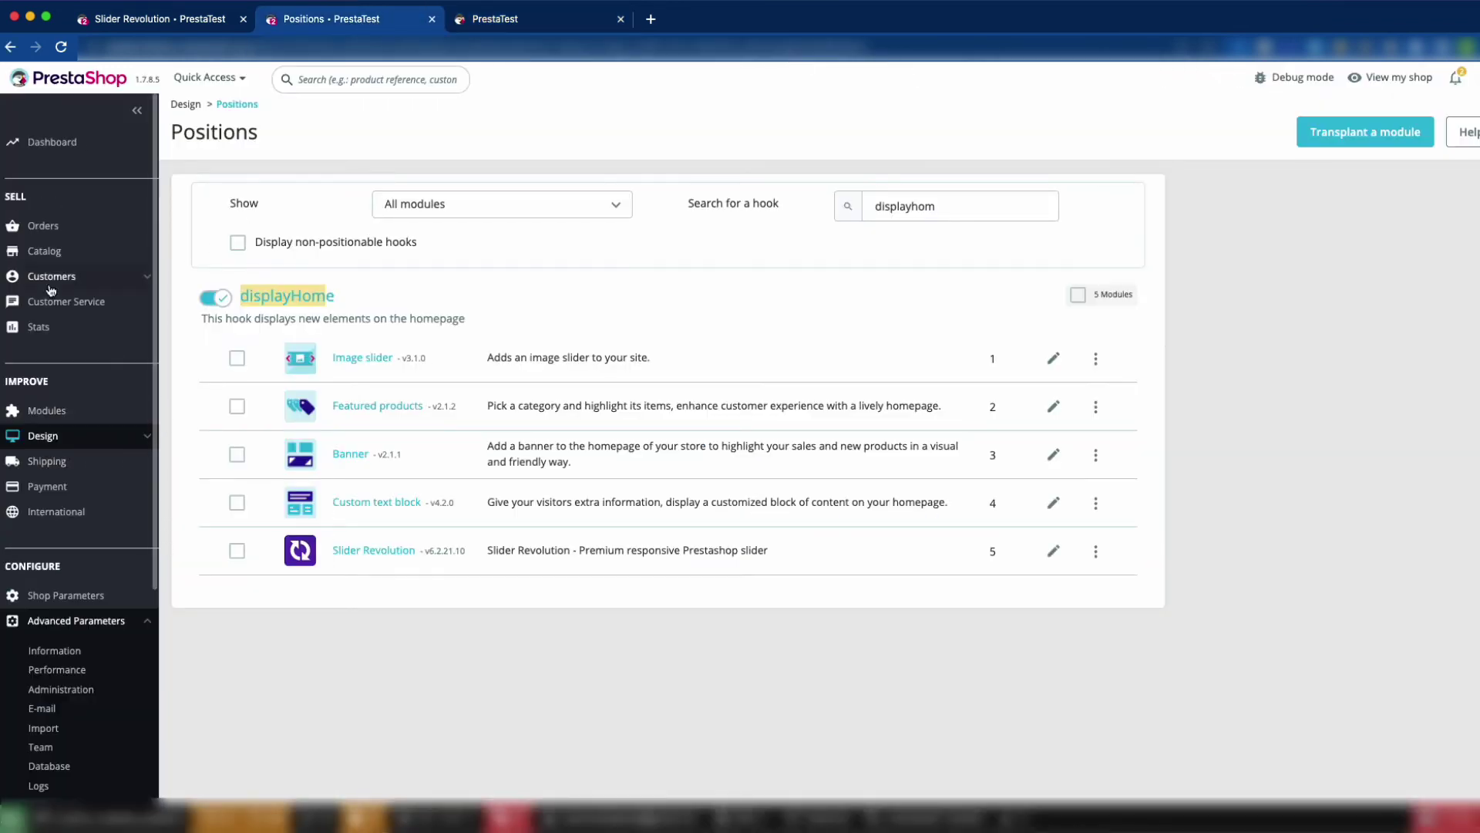
left_click(79, 437)
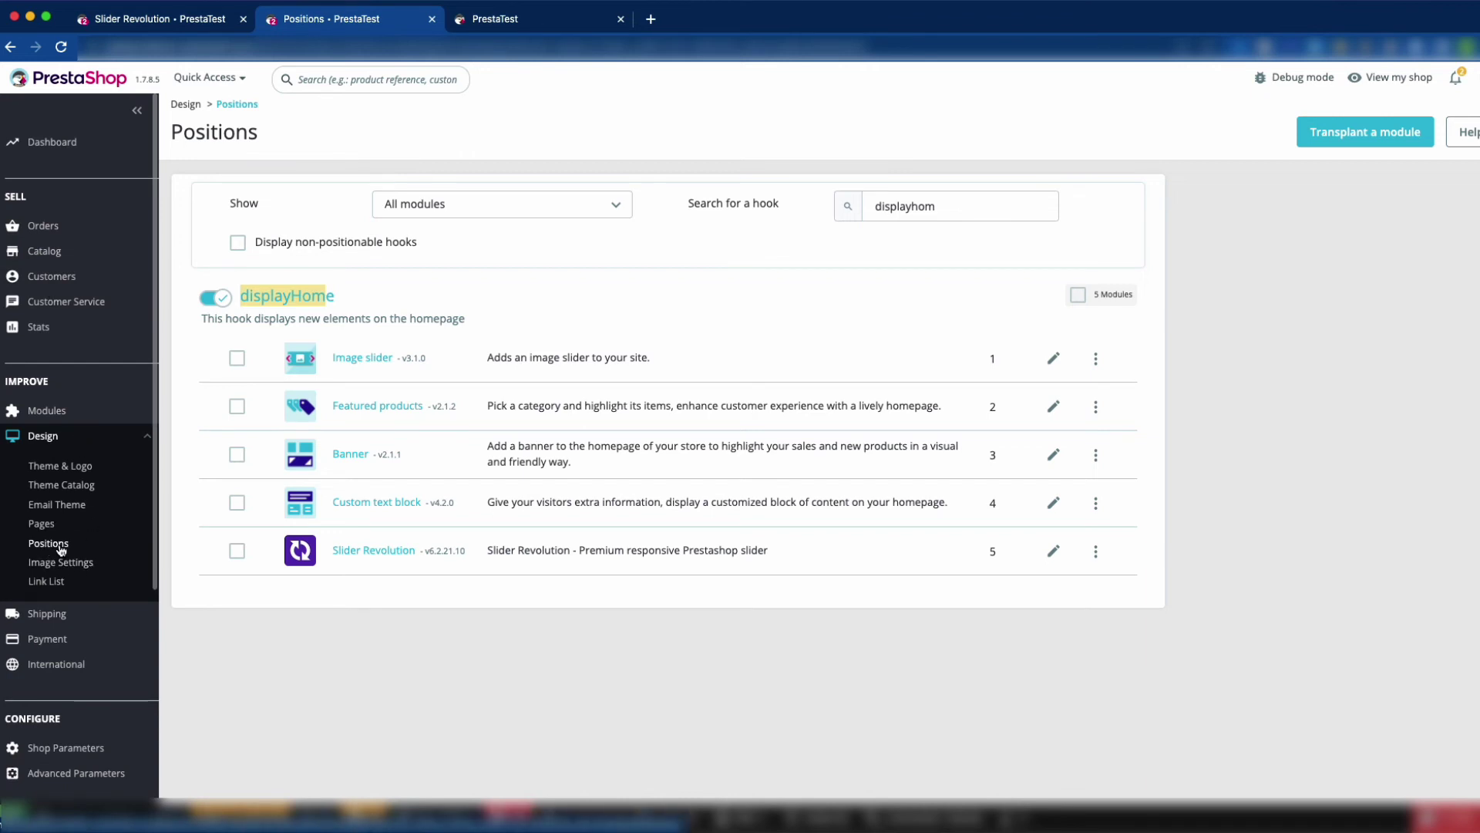
left_click(958, 203)
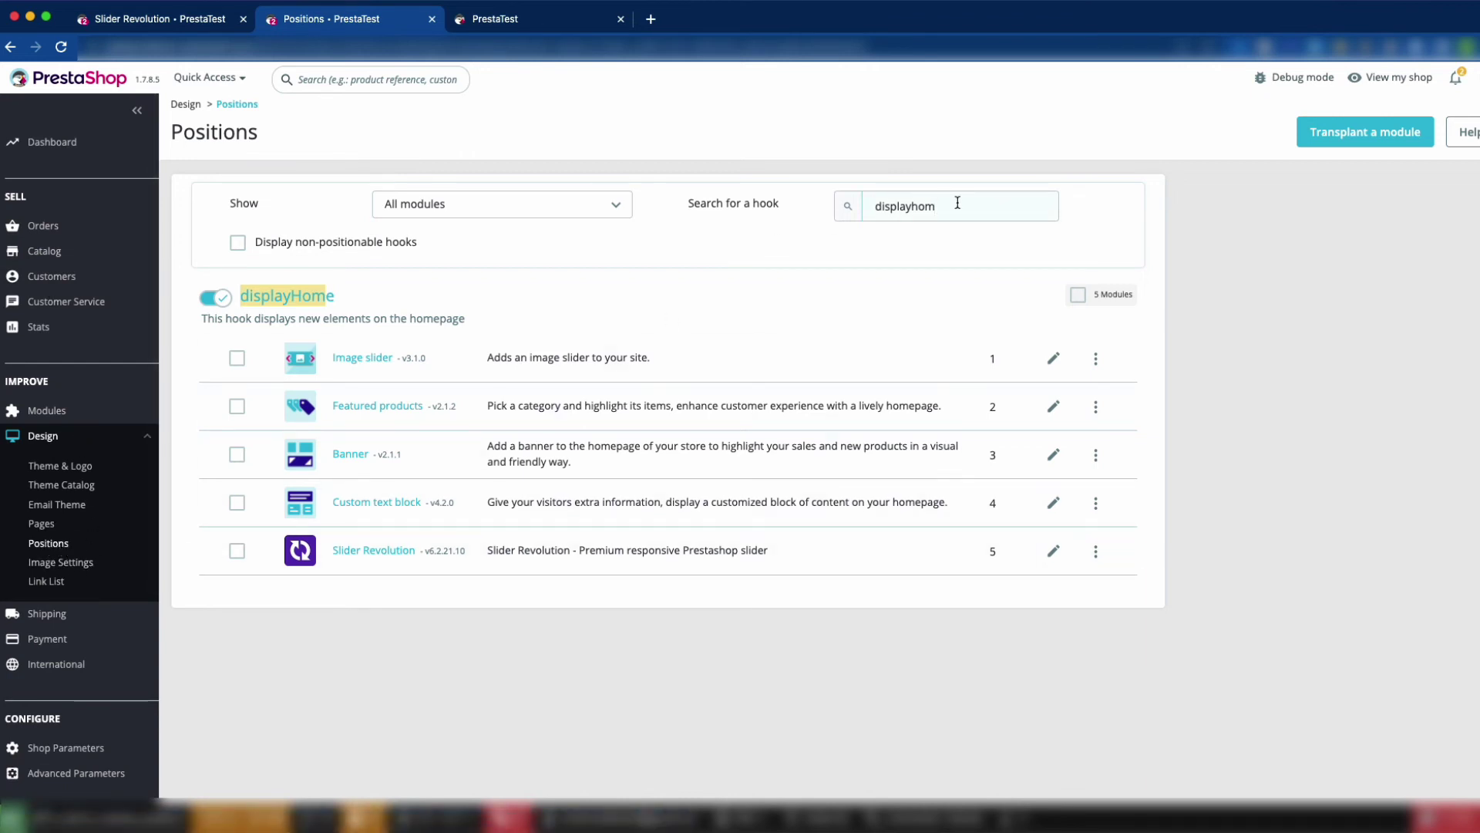
mouse_move(396, 555)
left_click_drag(476, 546, 488, 332)
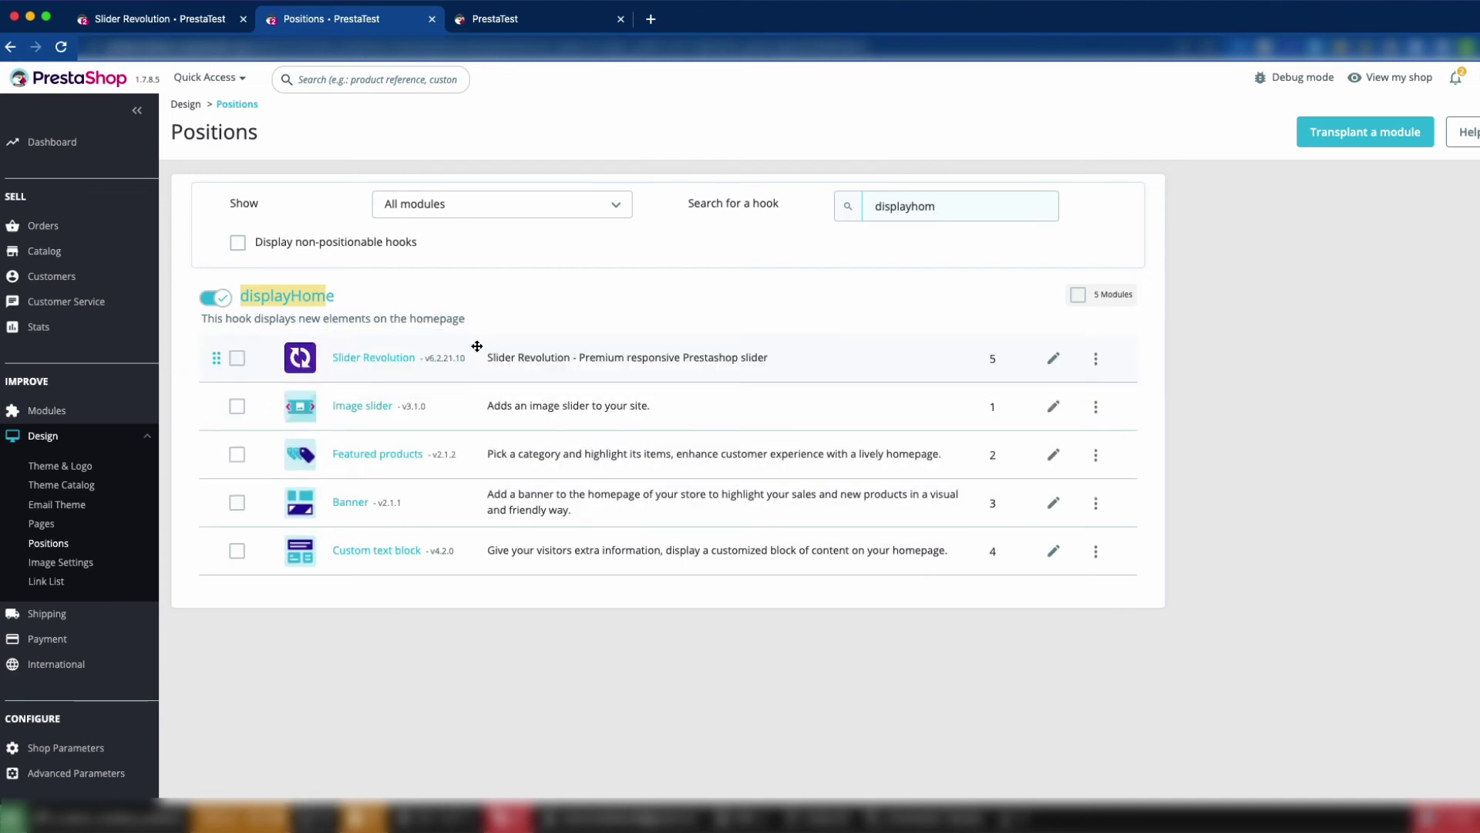
left_click(236, 406)
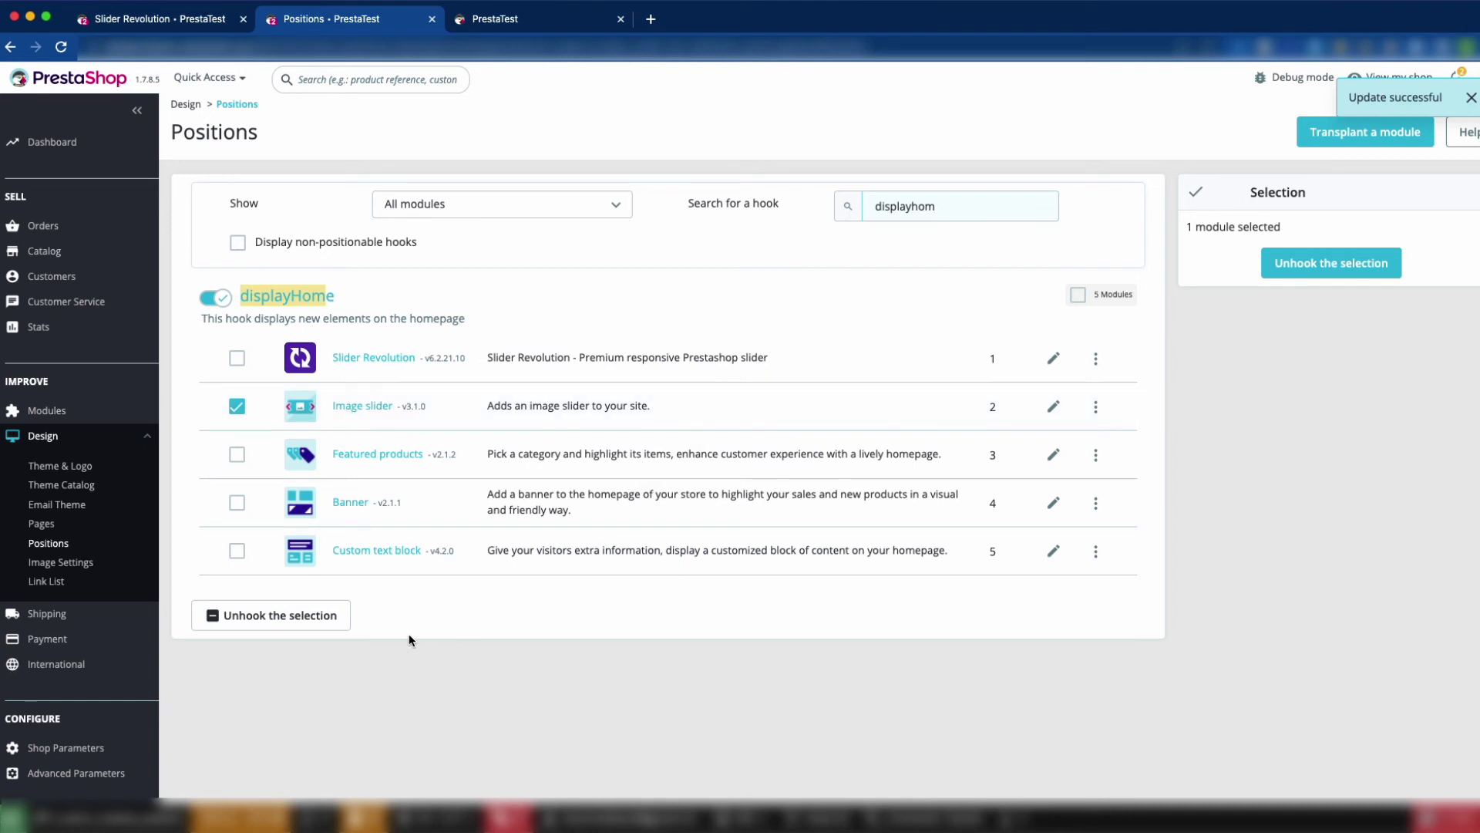
left_click(301, 621)
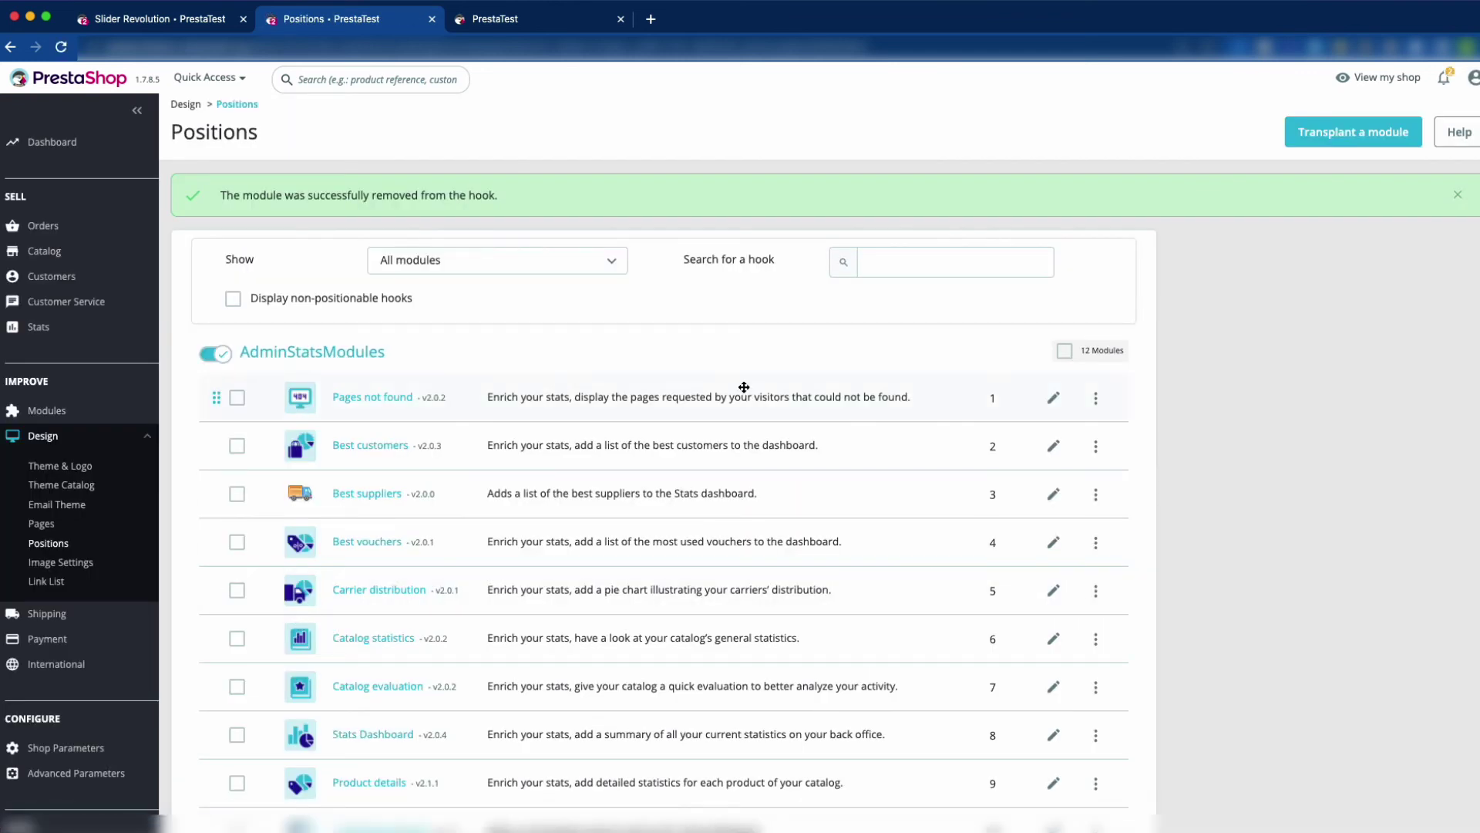
Open the shop front in a new tab with View my shop
left_click(1386, 81)
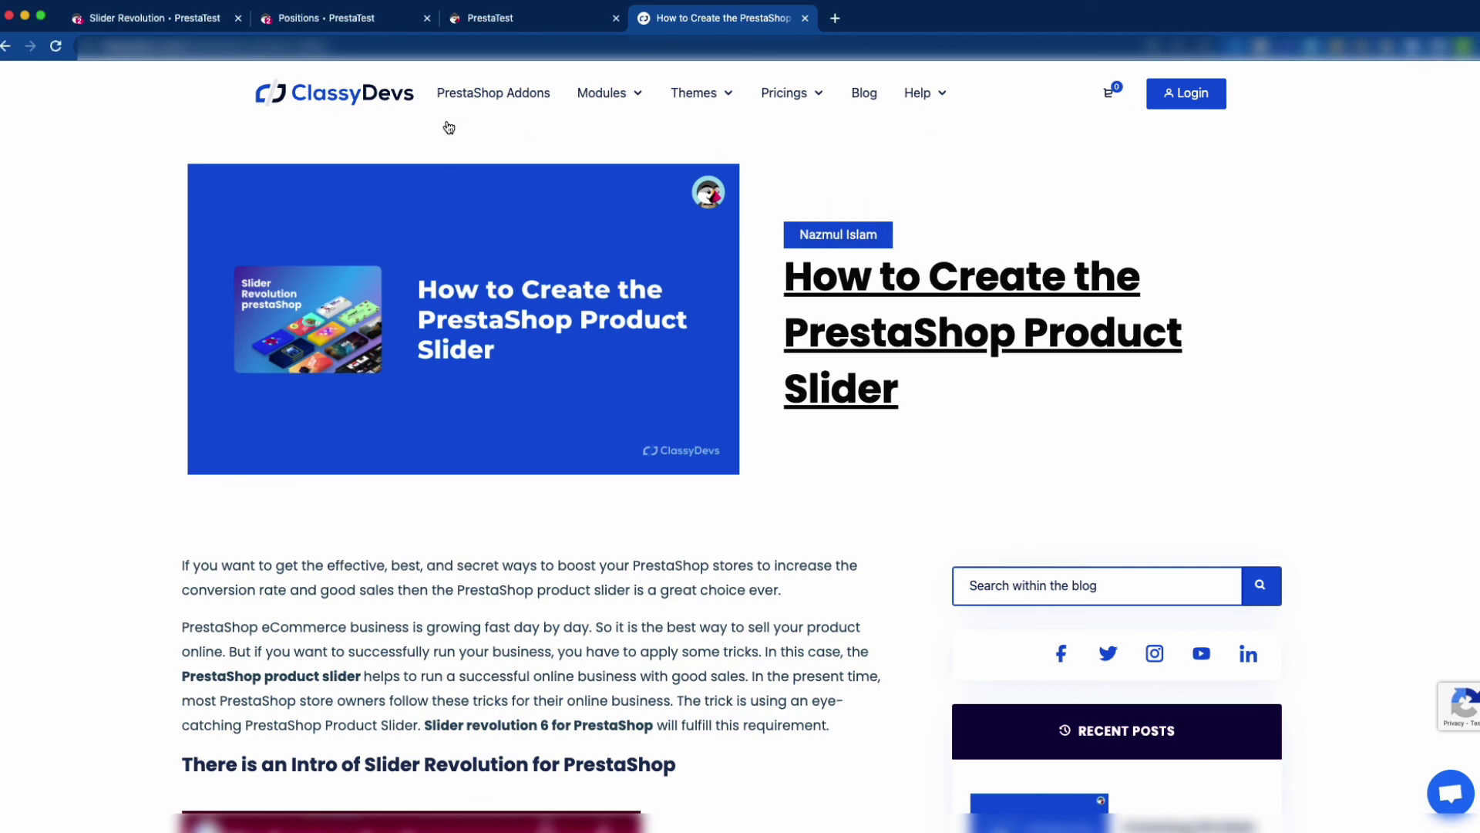
Open Slider Demos from the Modules > Slider Revolution 6 PrestaShop menu
mouse_move(679, 96)
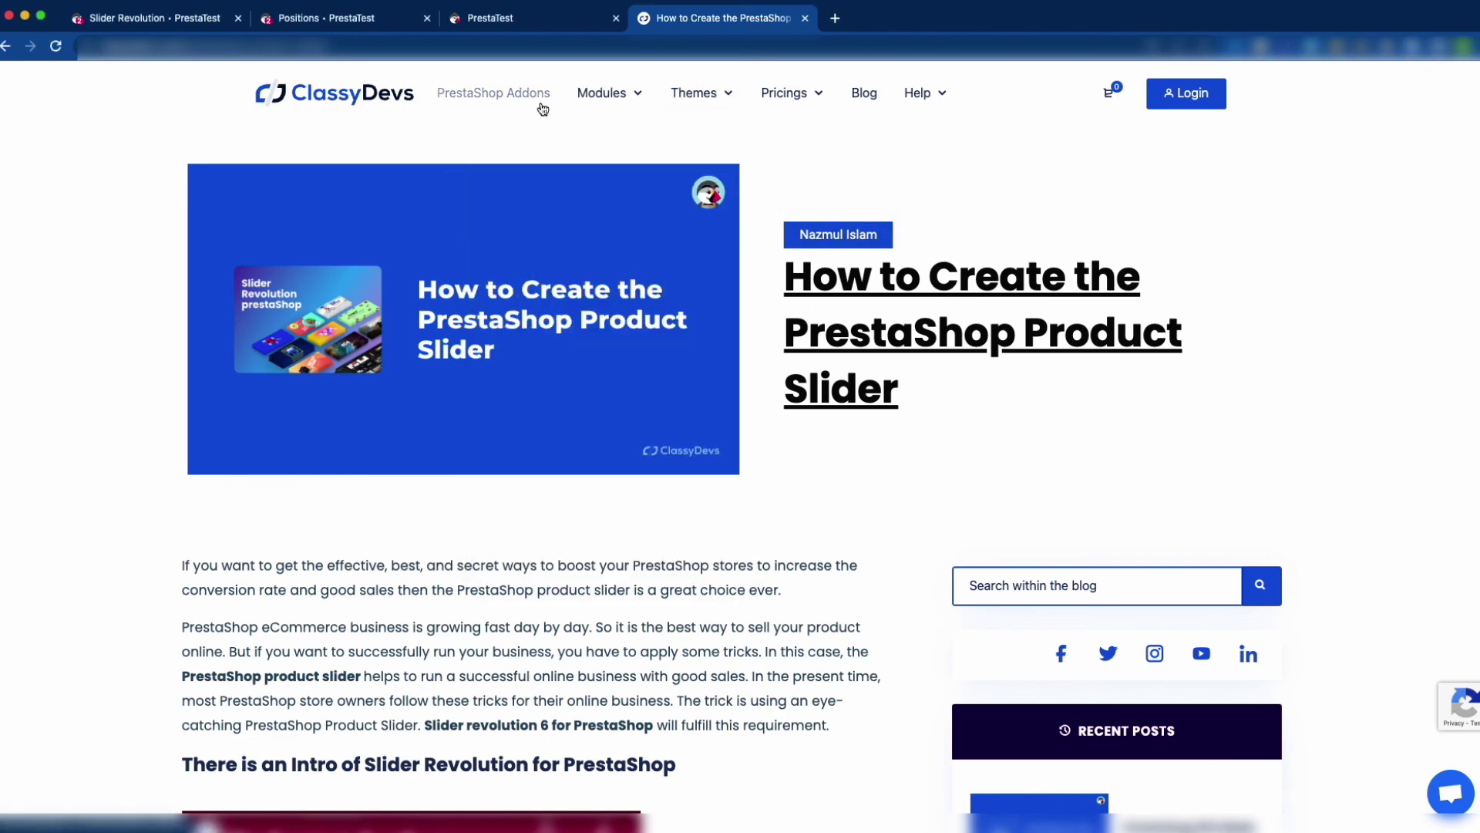
mouse_move(617, 94)
mouse_move(623, 197)
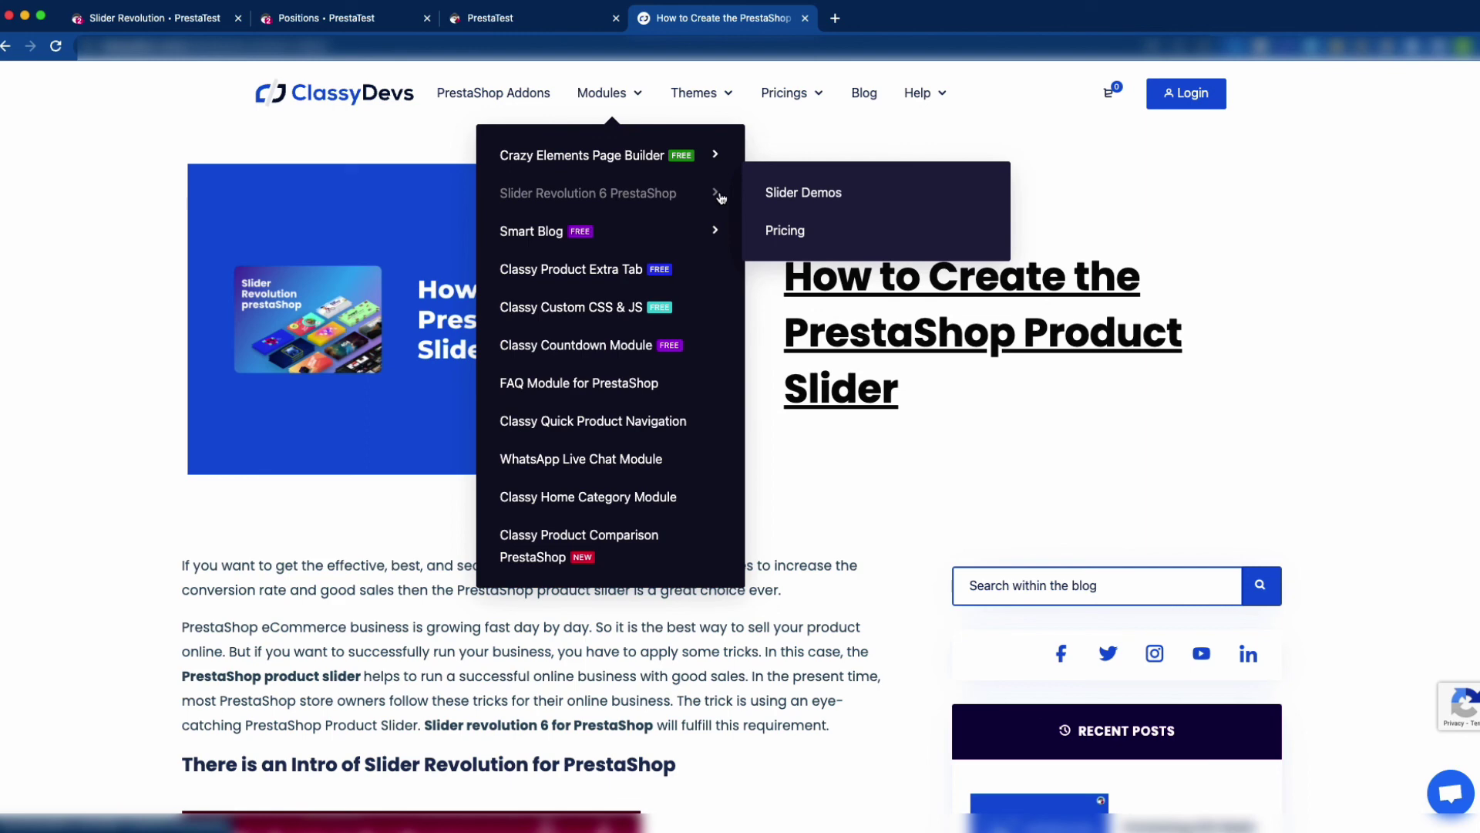
left_click(824, 201)
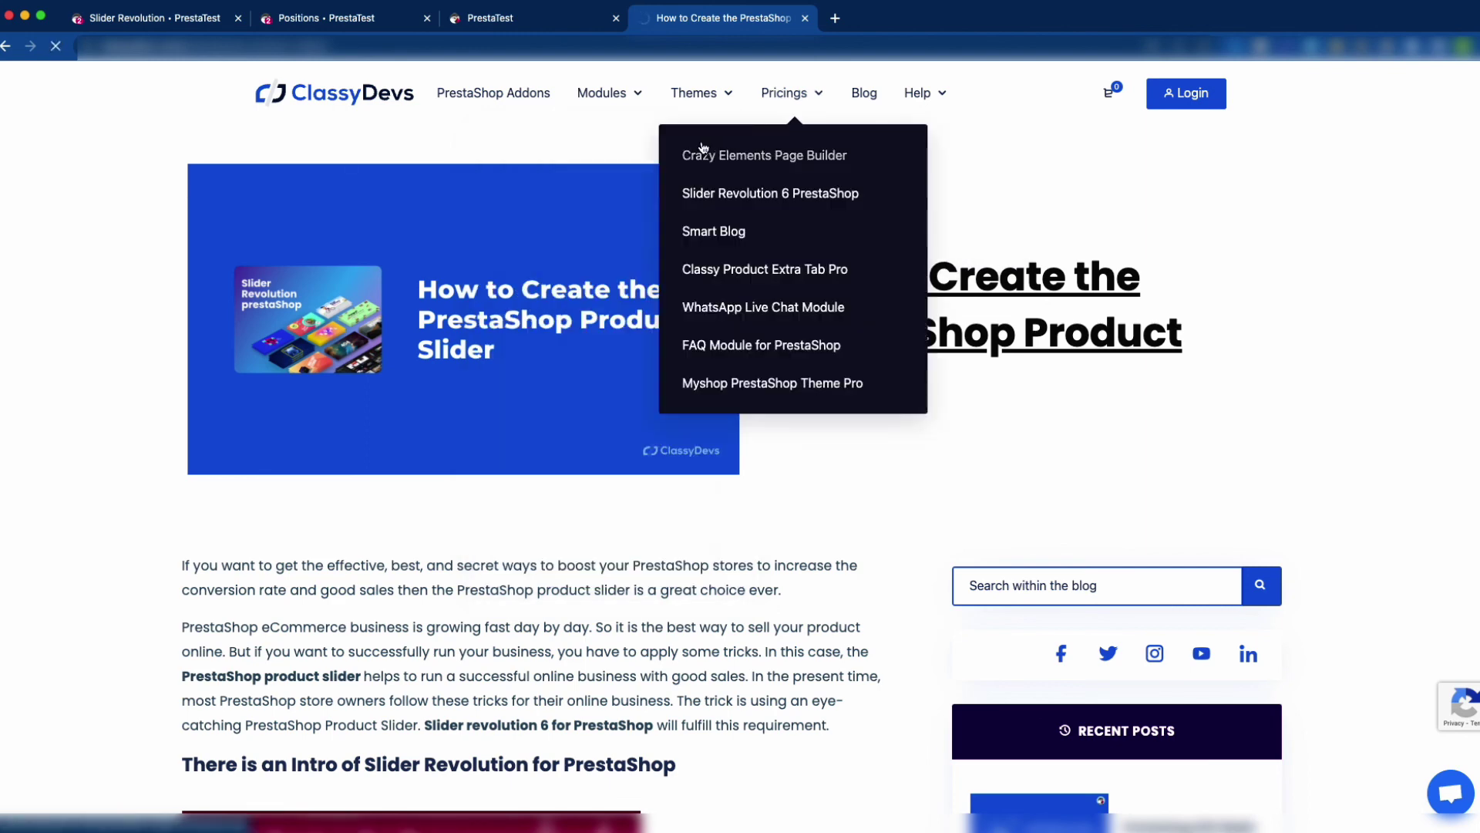